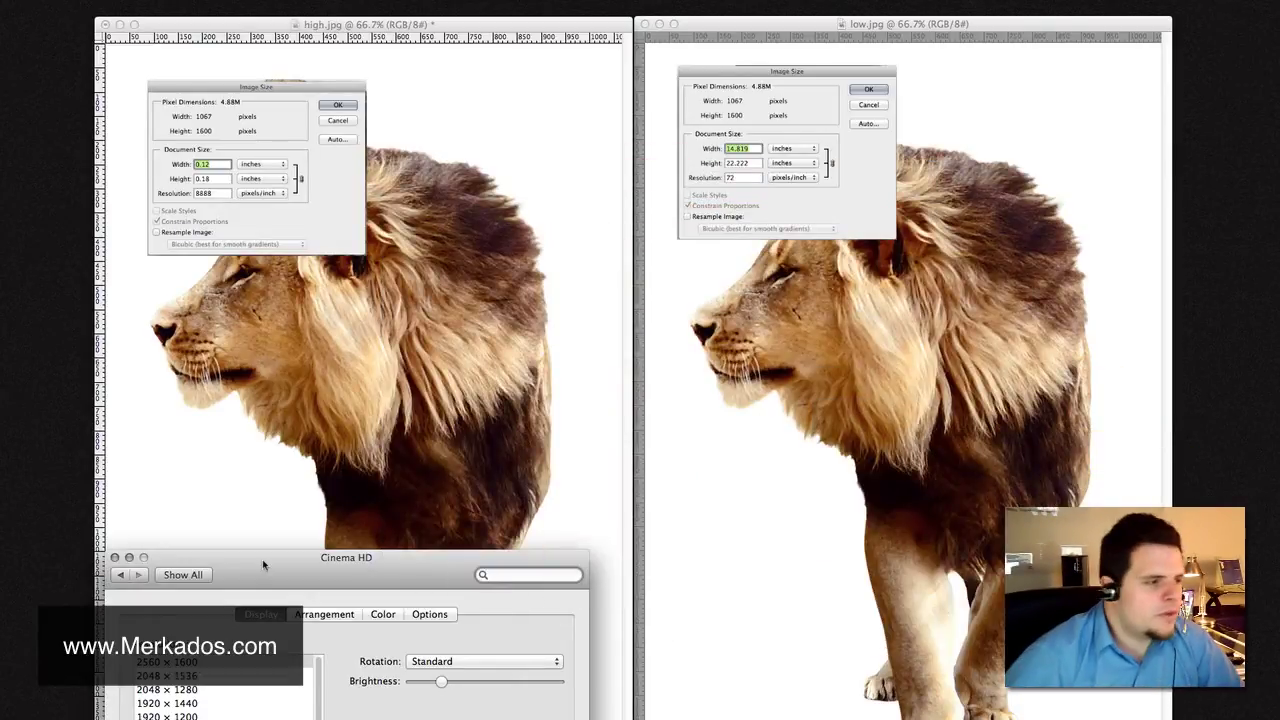
Close the Cinema HD display settings window and return to Photoshop with low.jpg active.
drag(262, 565, 765, 335)
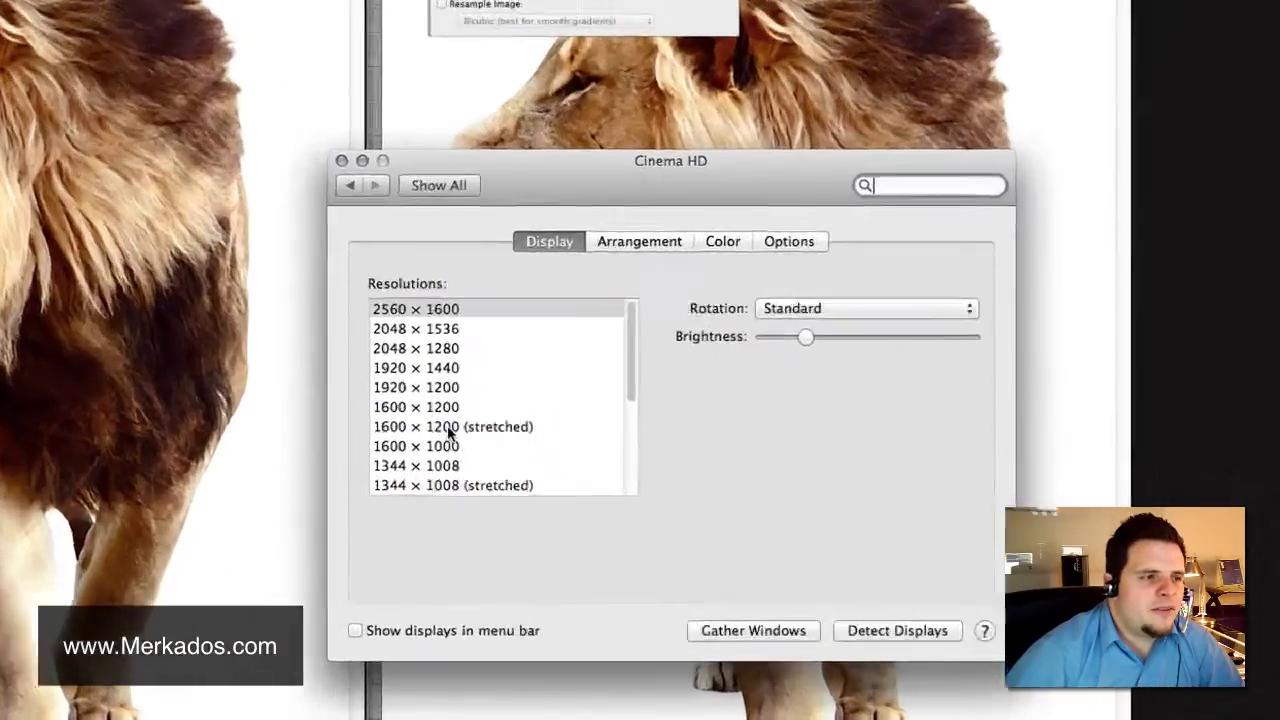
scroll(691, 518, down, 5)
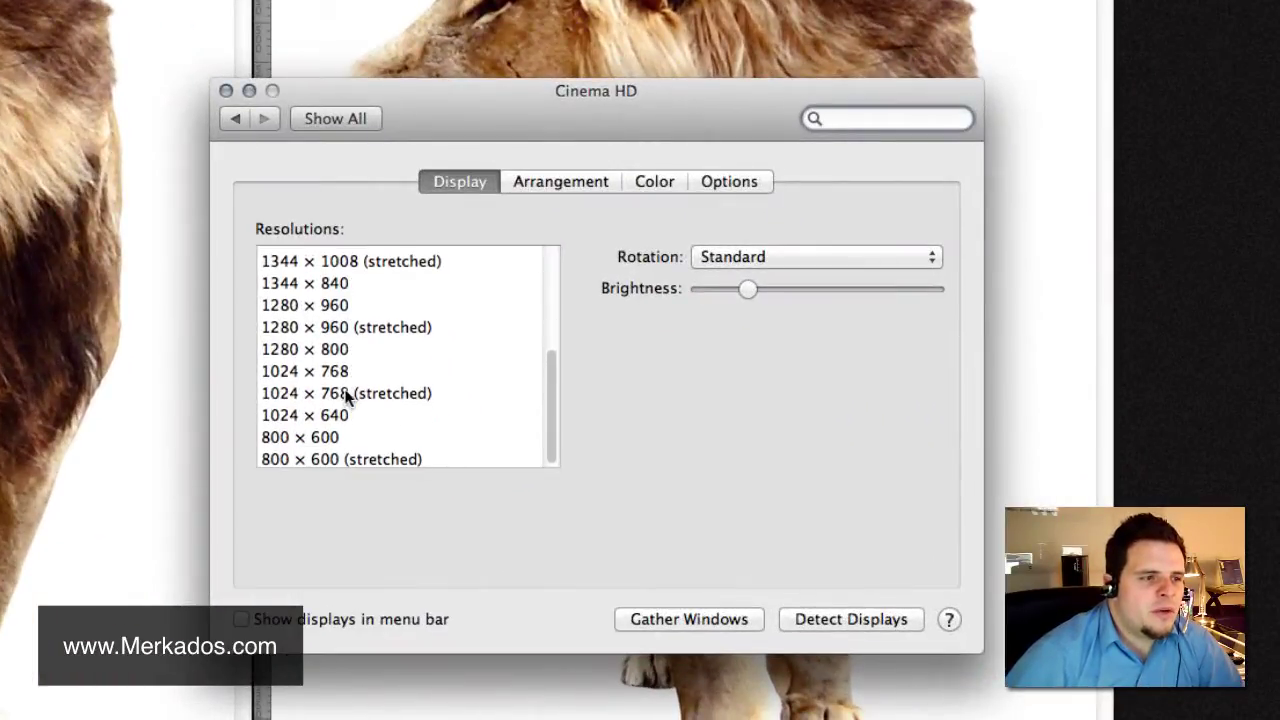
scroll(347, 397, up, 5)
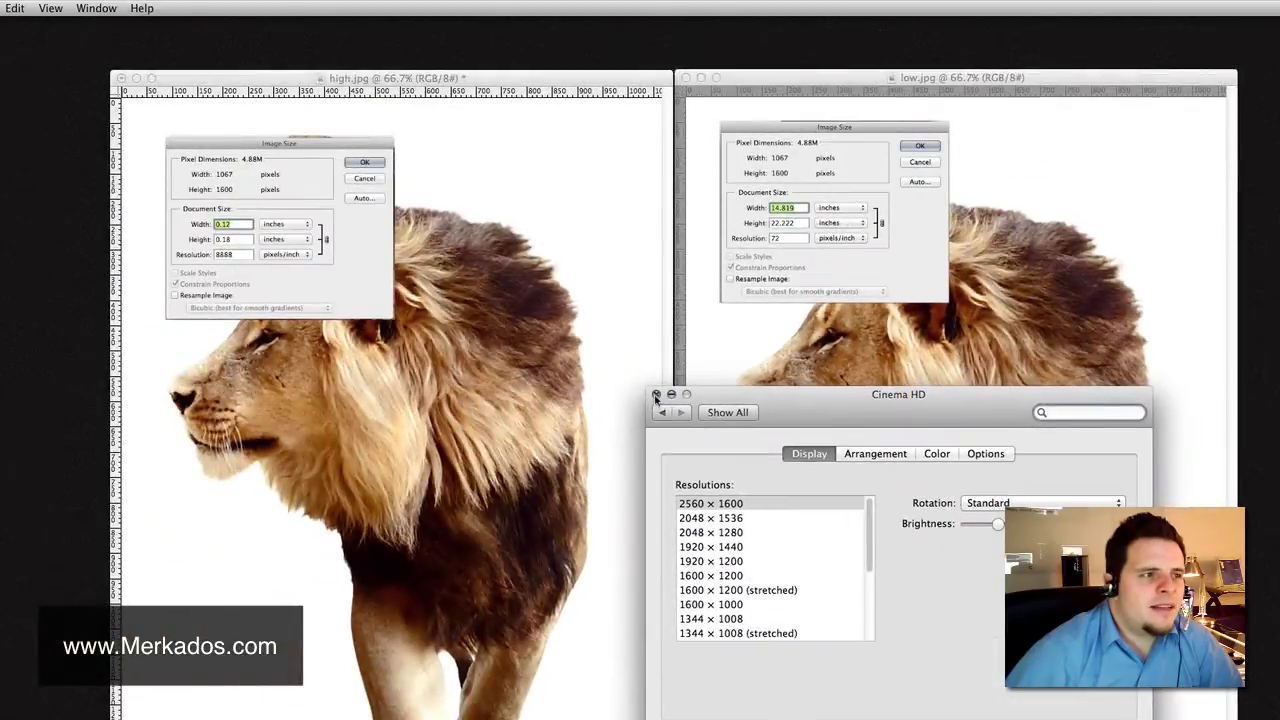
click(656, 396)
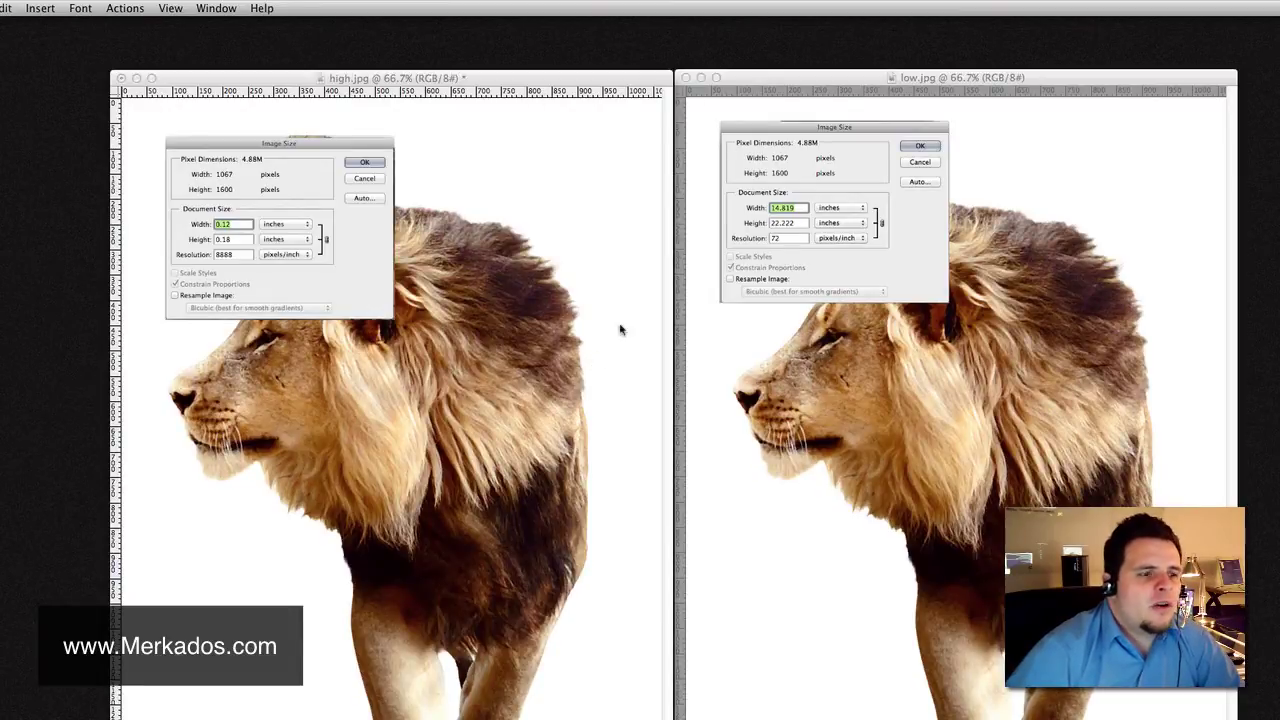
click(760, 77)
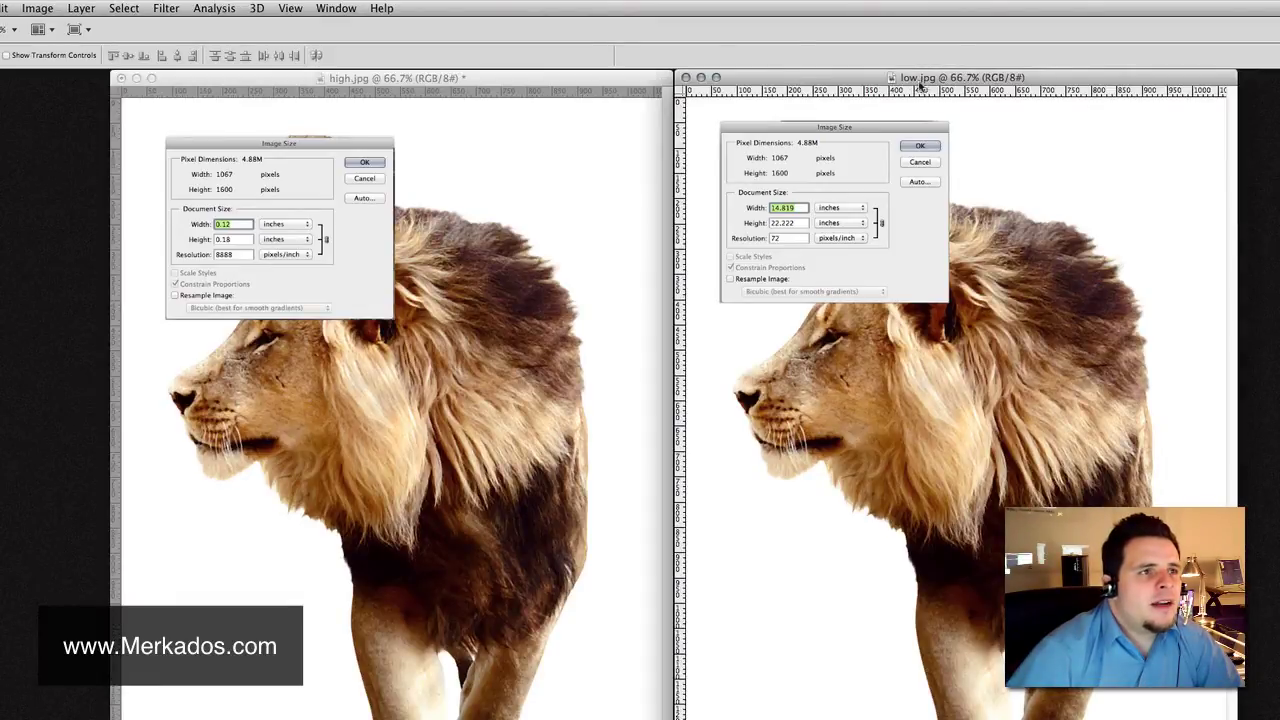
click(38, 8)
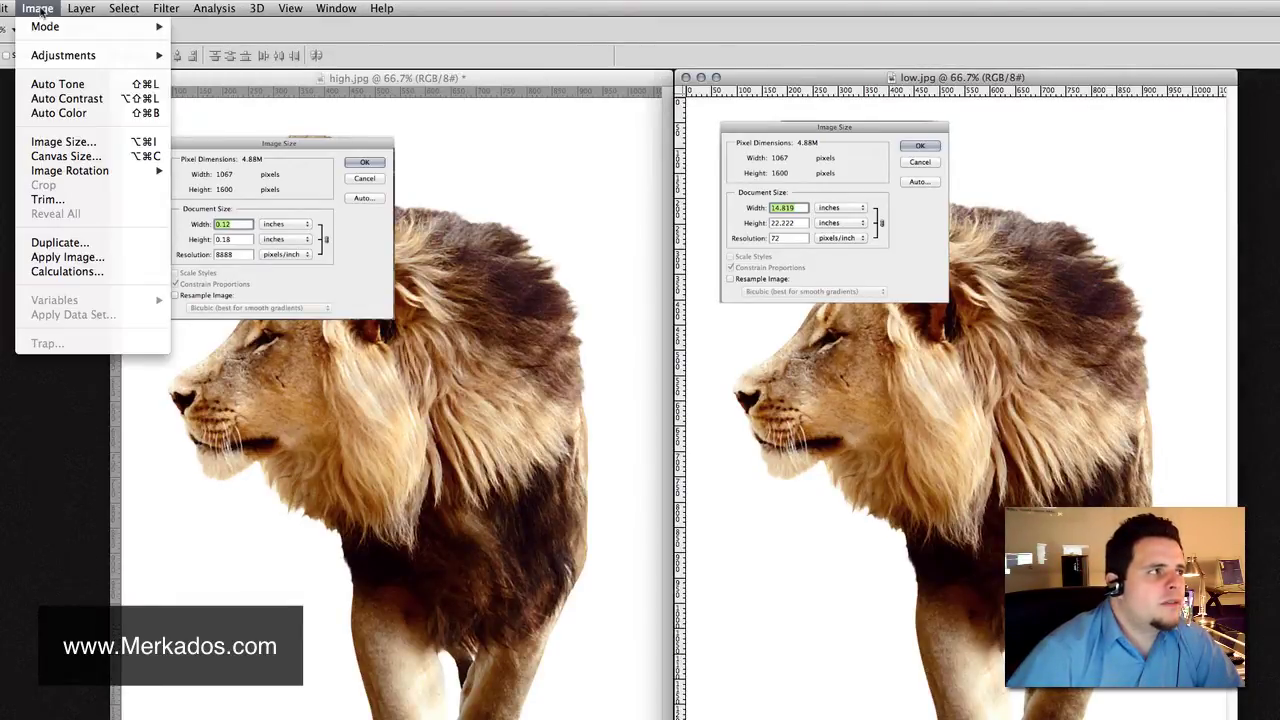
click(63, 141)
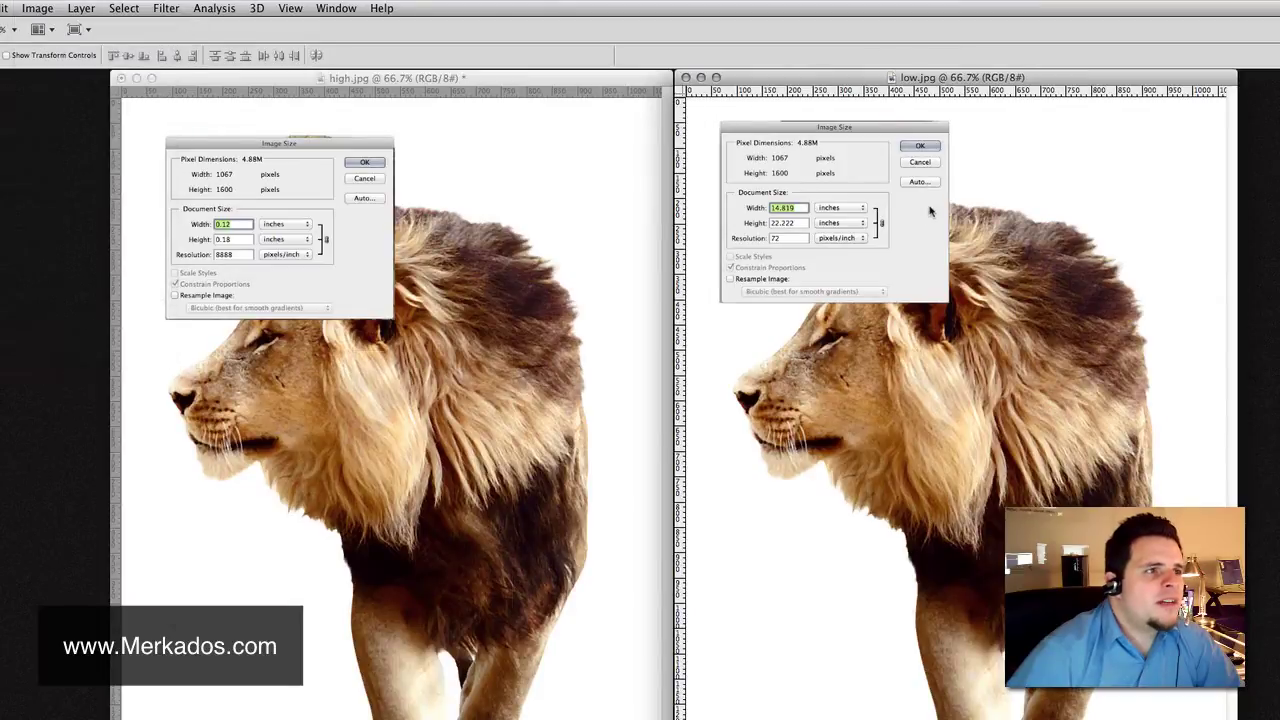
drag(462, 356, 1050, 336)
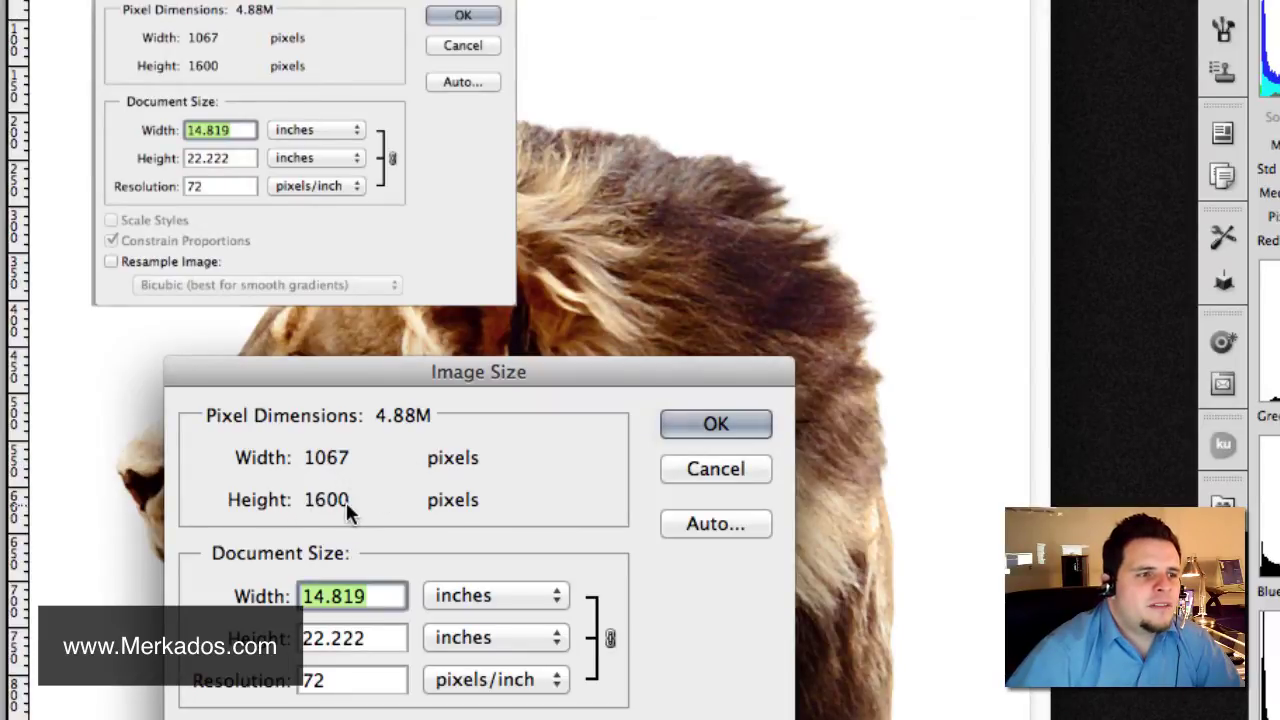
click(338, 686)
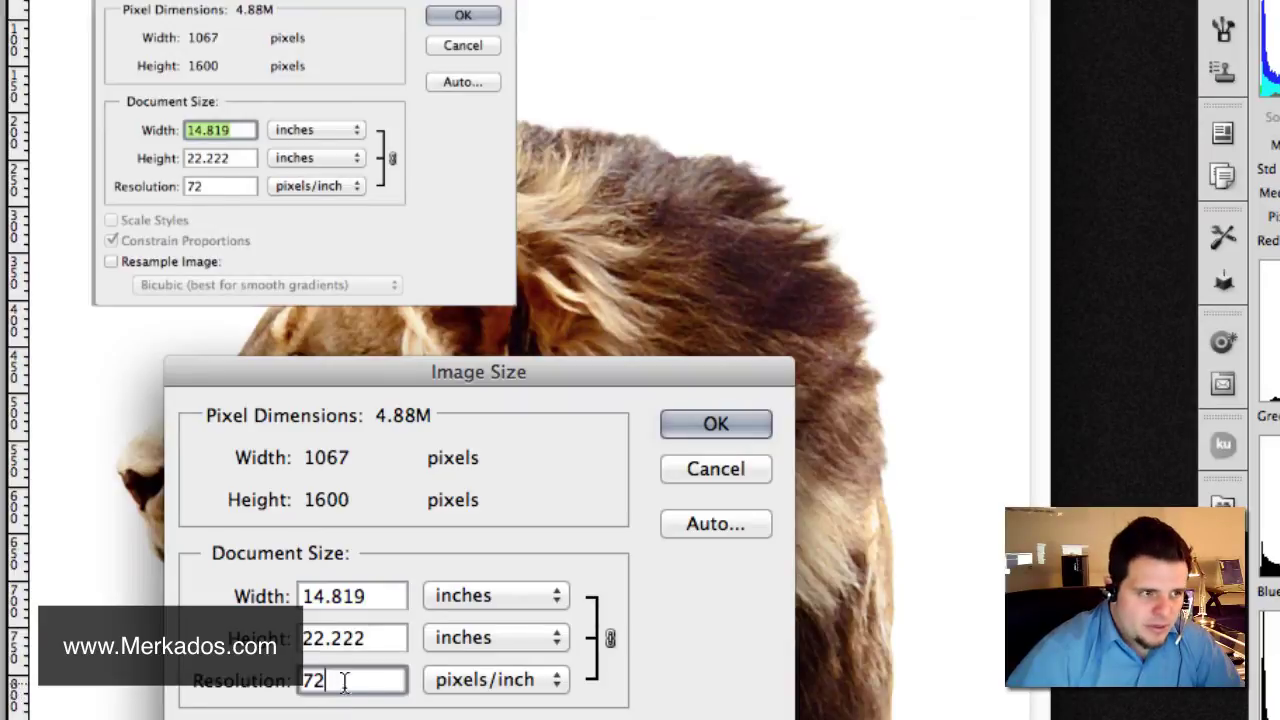
drag(330, 682, 299, 682)
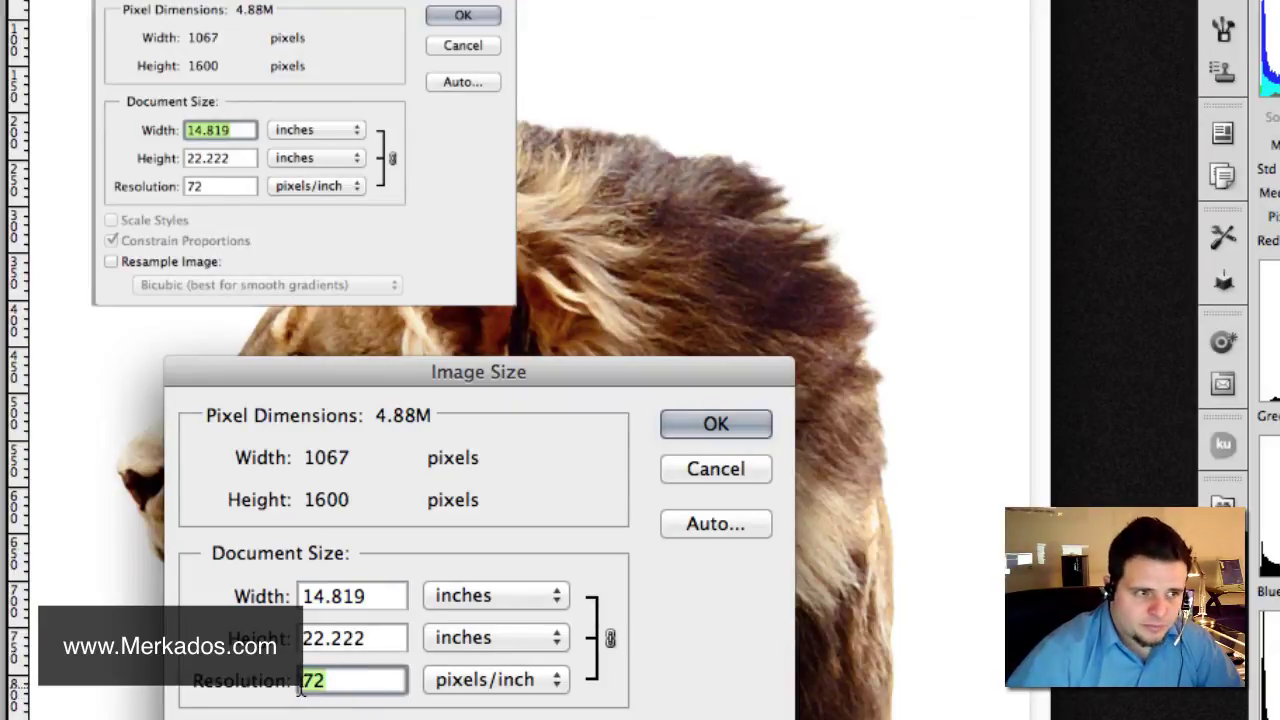
click(326, 684)
double_click(303, 681)
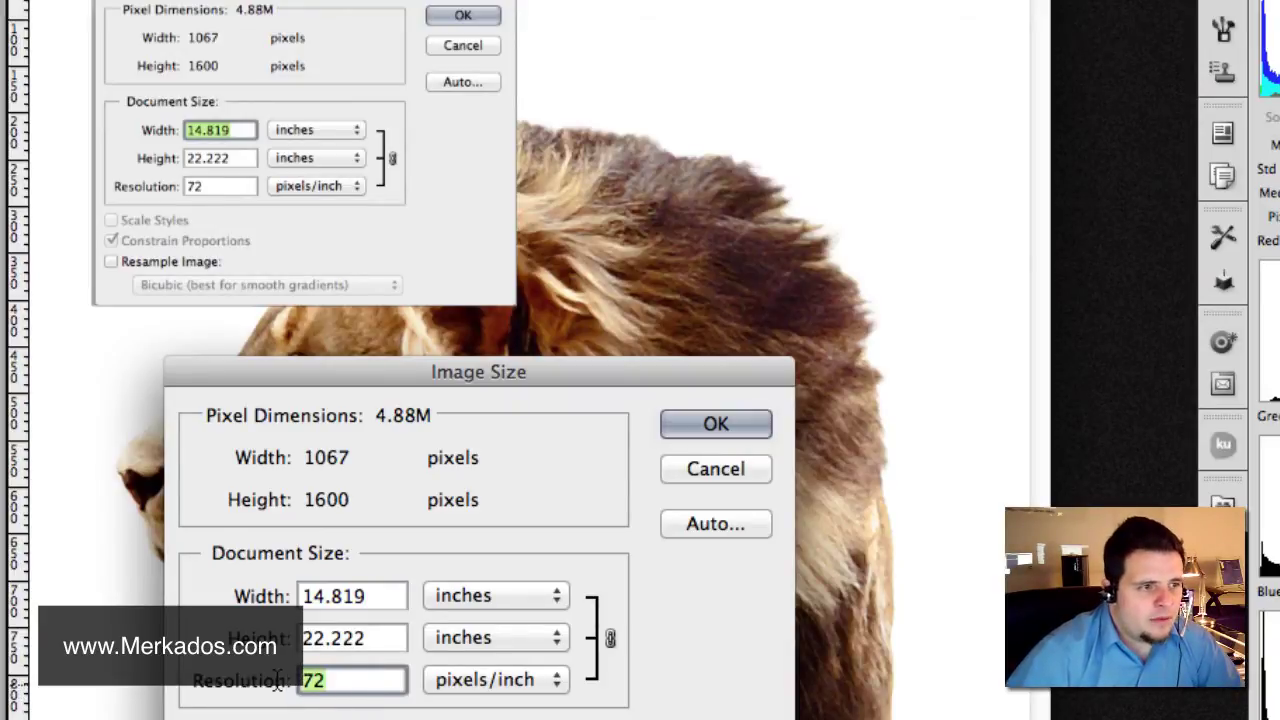
click(334, 680)
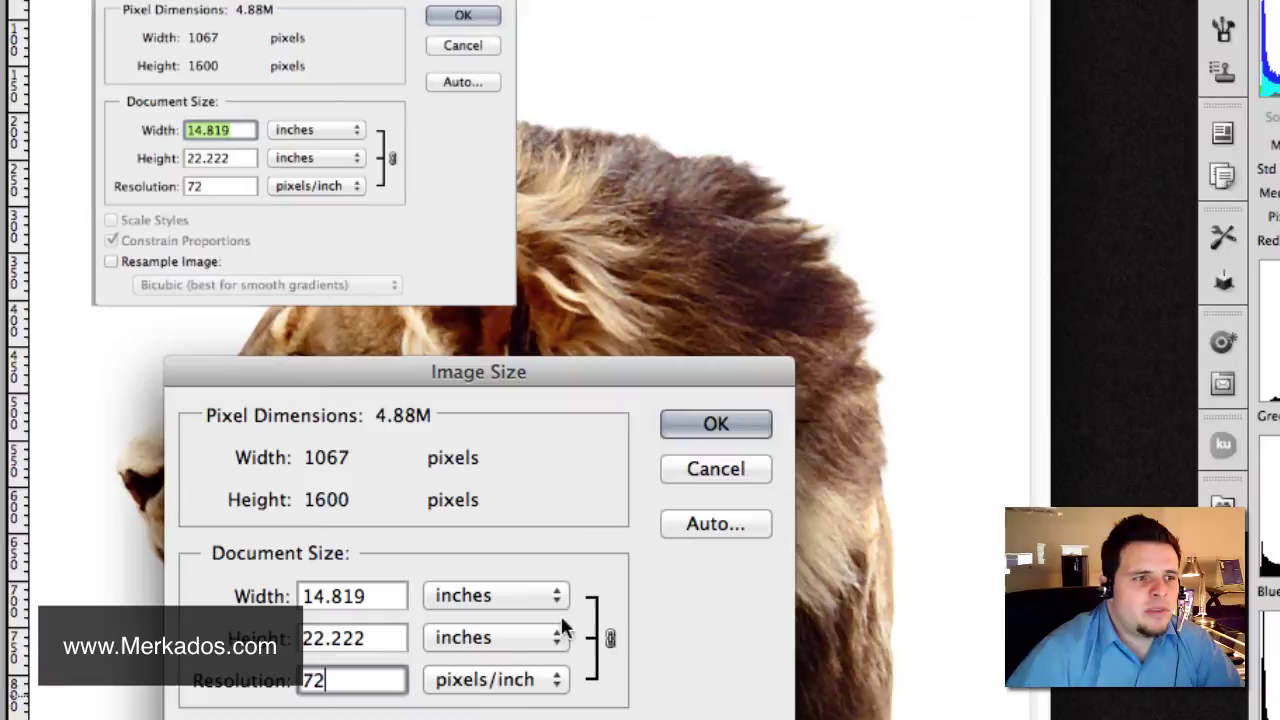
click(742, 420)
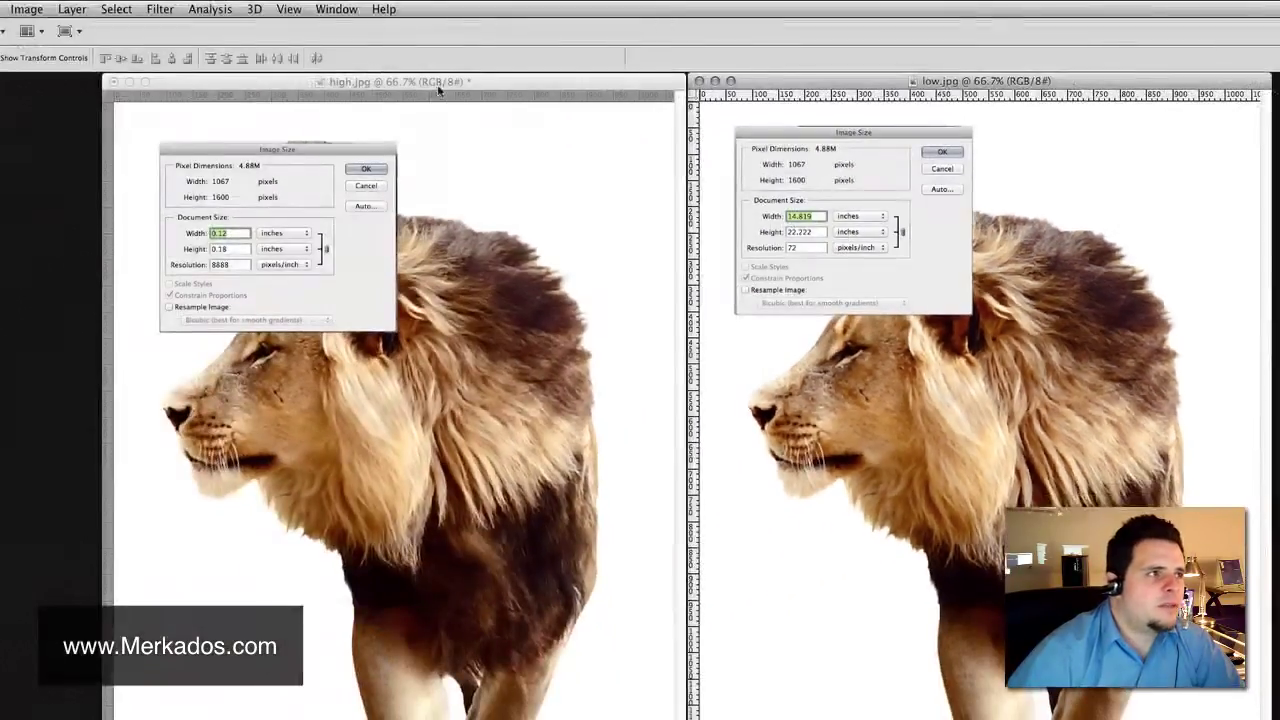
In Image Size, change high.jpg's resolution from 8888 to 9999 pixels/inch.
click(335, 90)
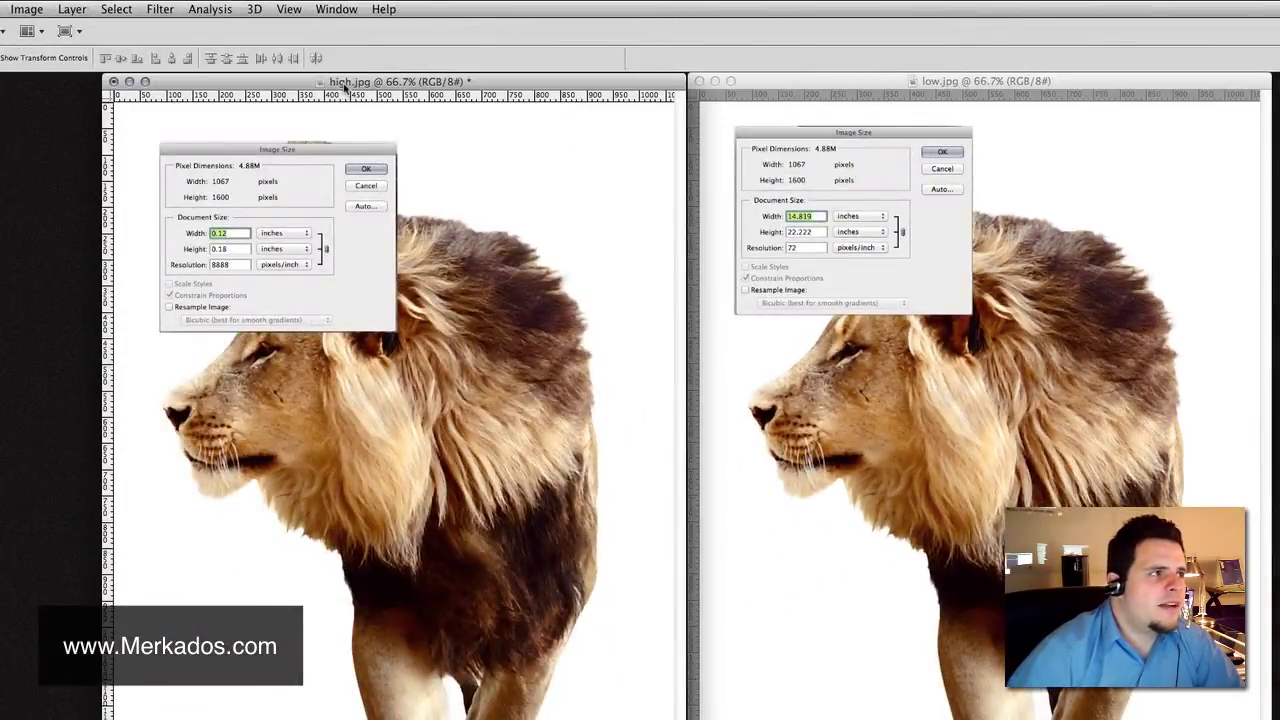
click(14, 14)
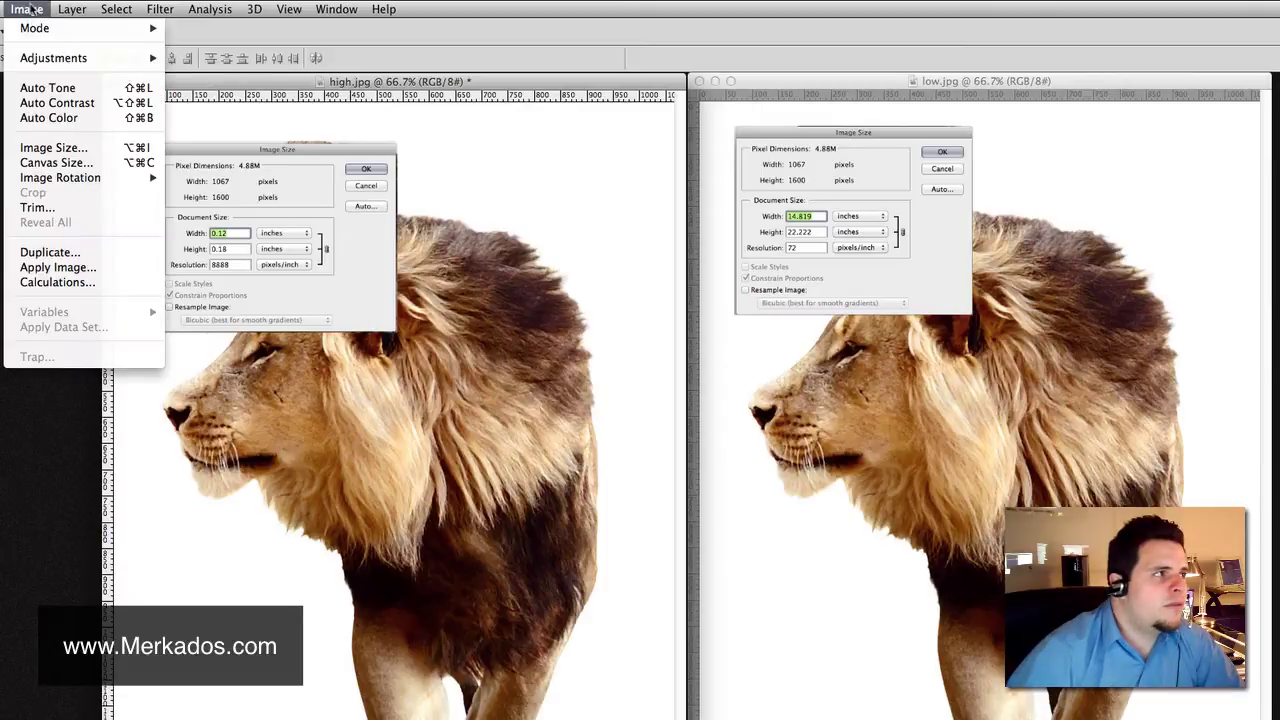
click(55, 148)
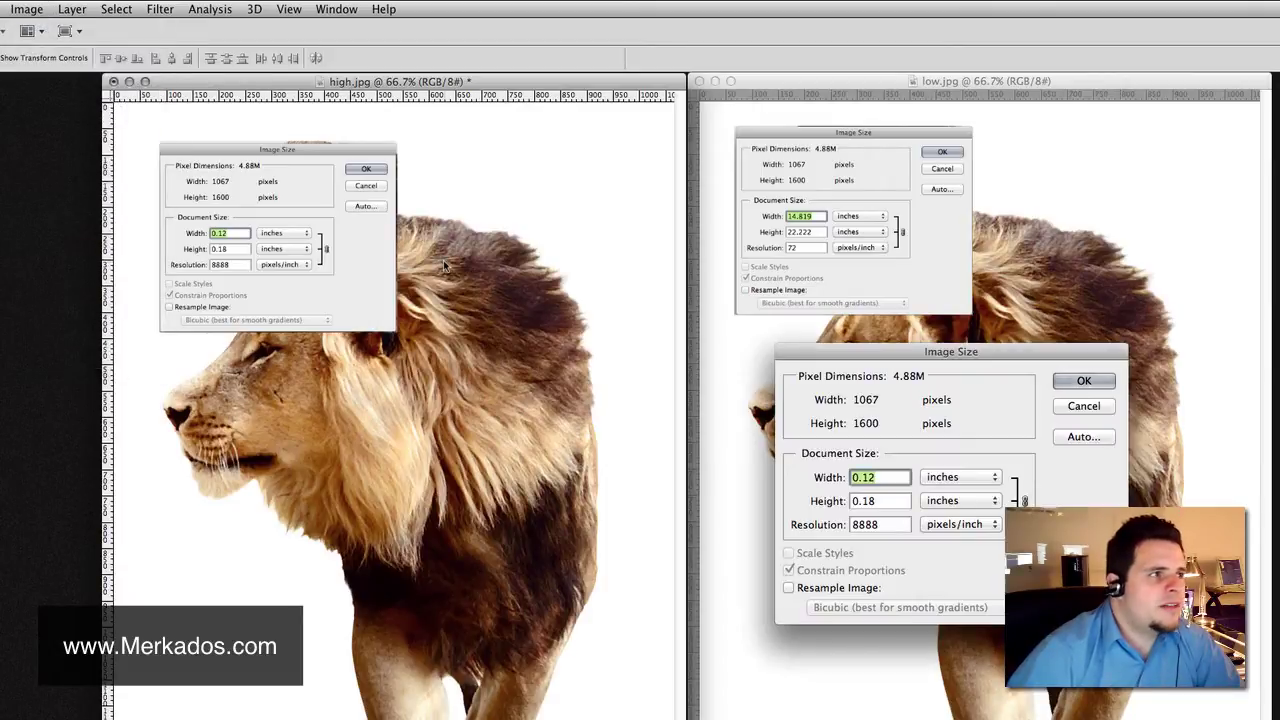
drag(883, 360, 290, 358)
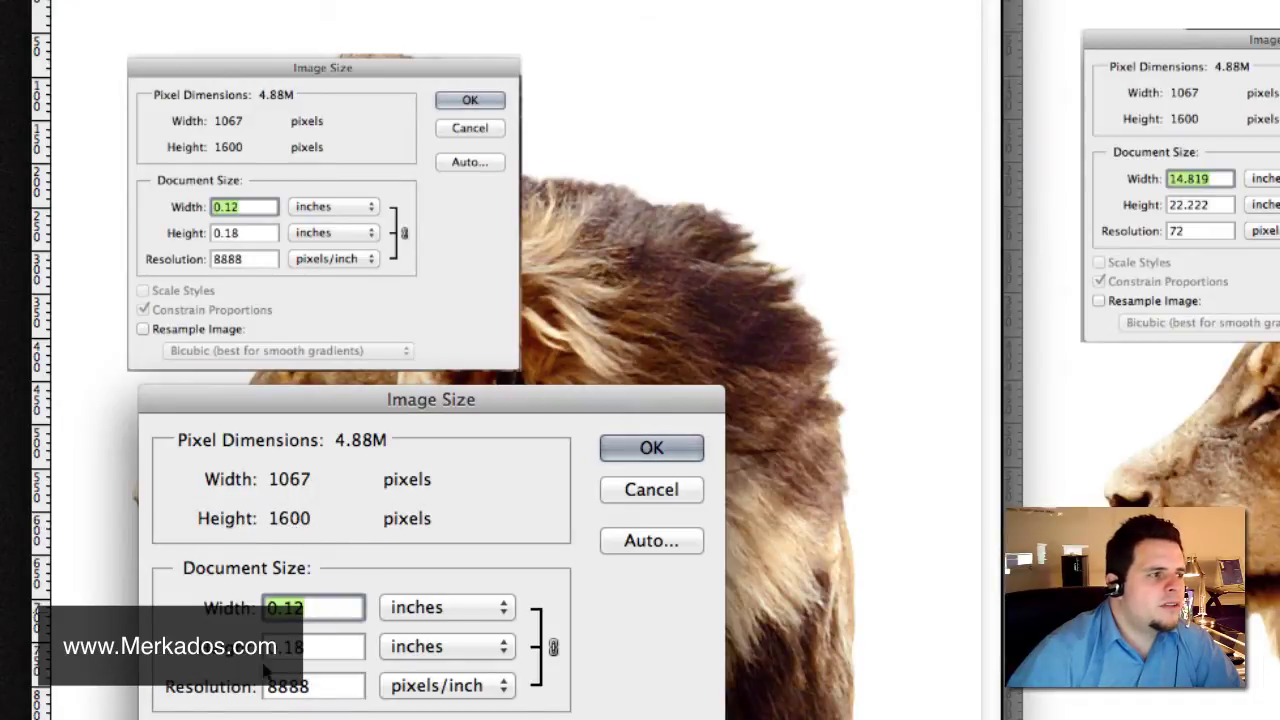
click(316, 686)
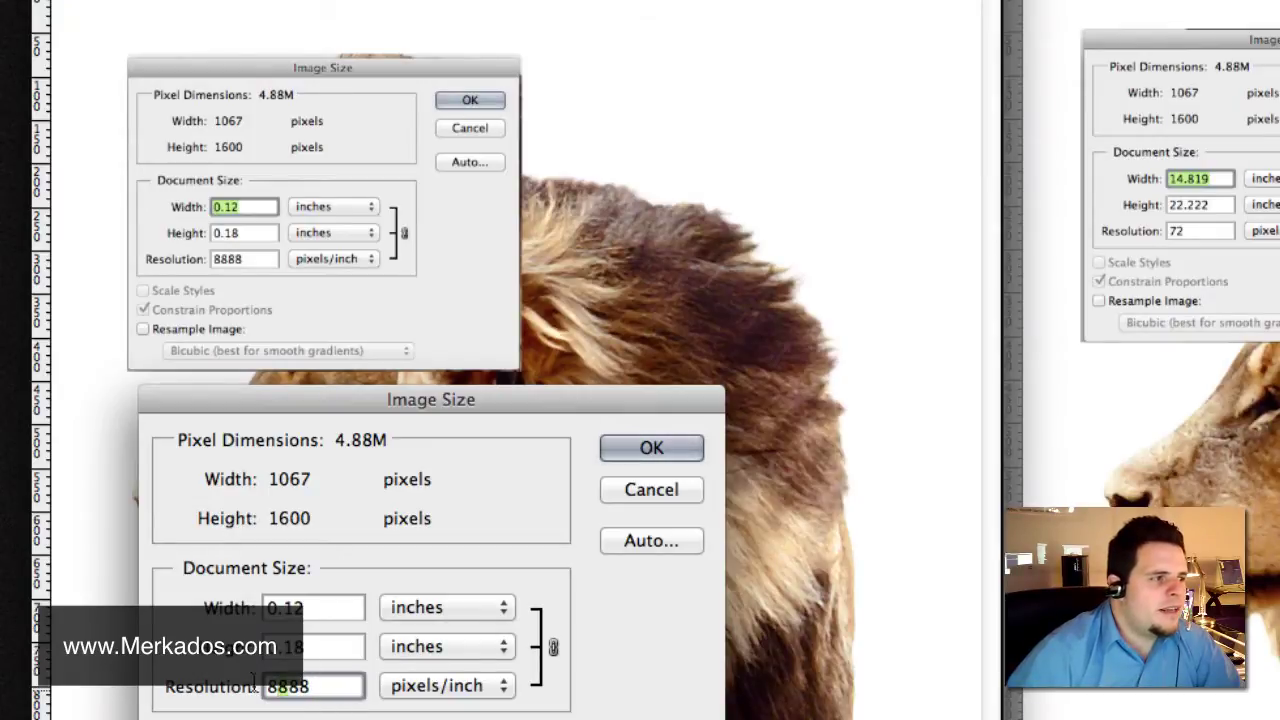
key(super+a)
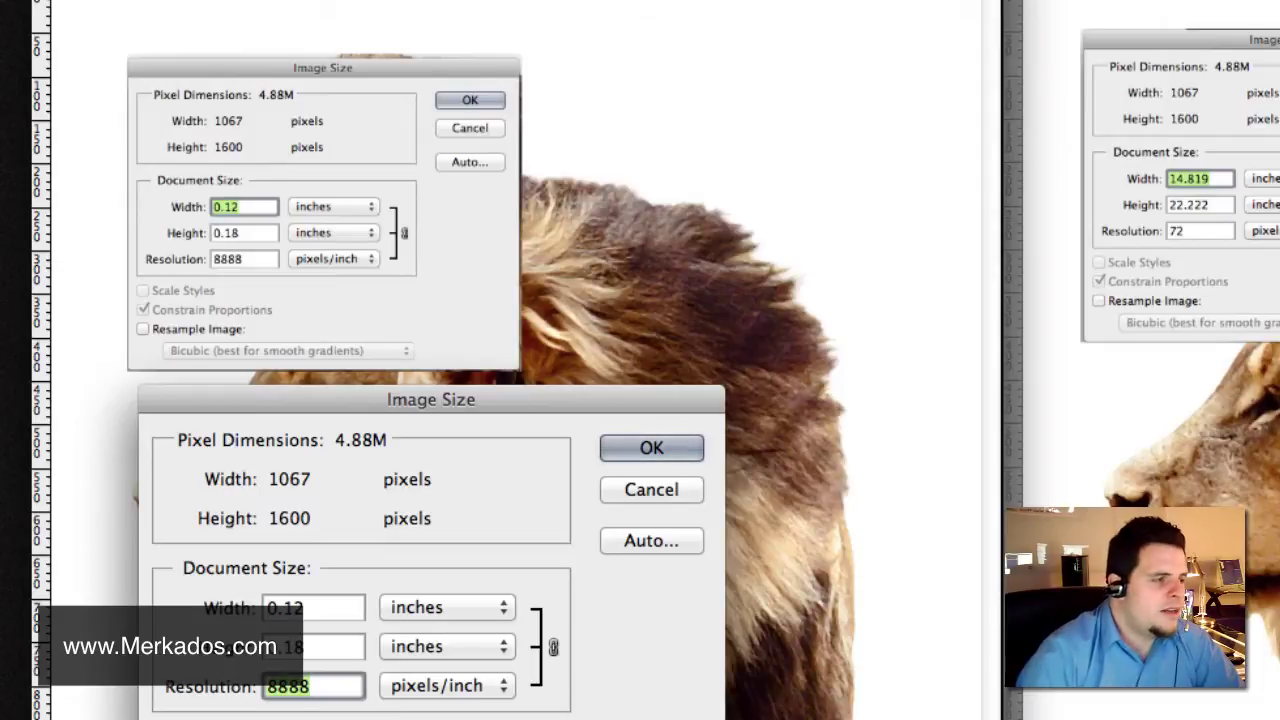
text(9999)
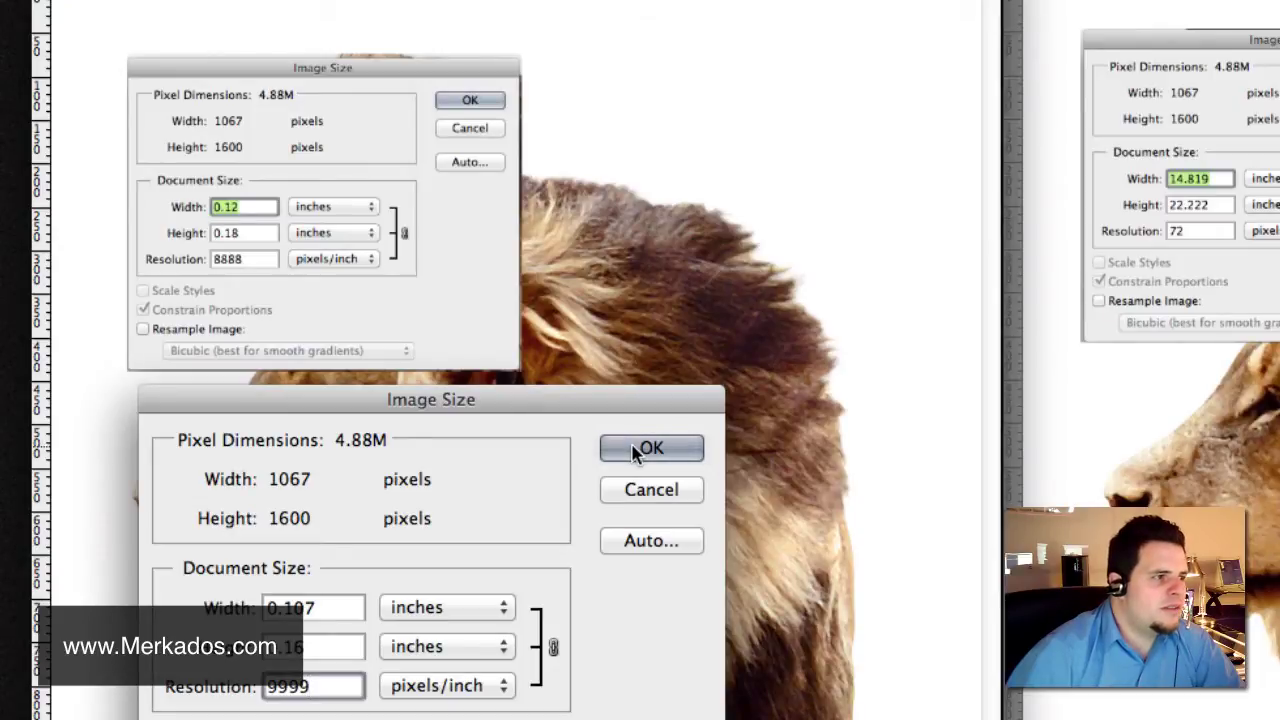
click(637, 485)
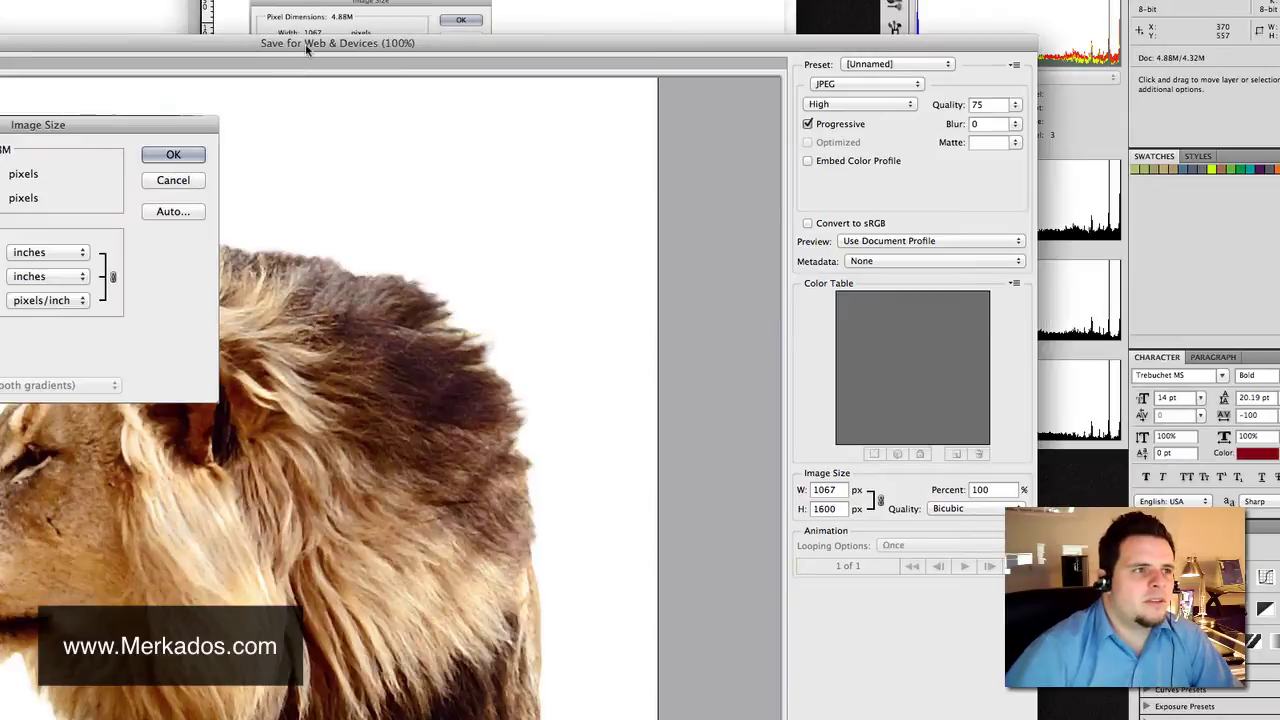
Set the Save for Web export size to 400 × 600 pixels.
drag(305, 43, 249, 9)
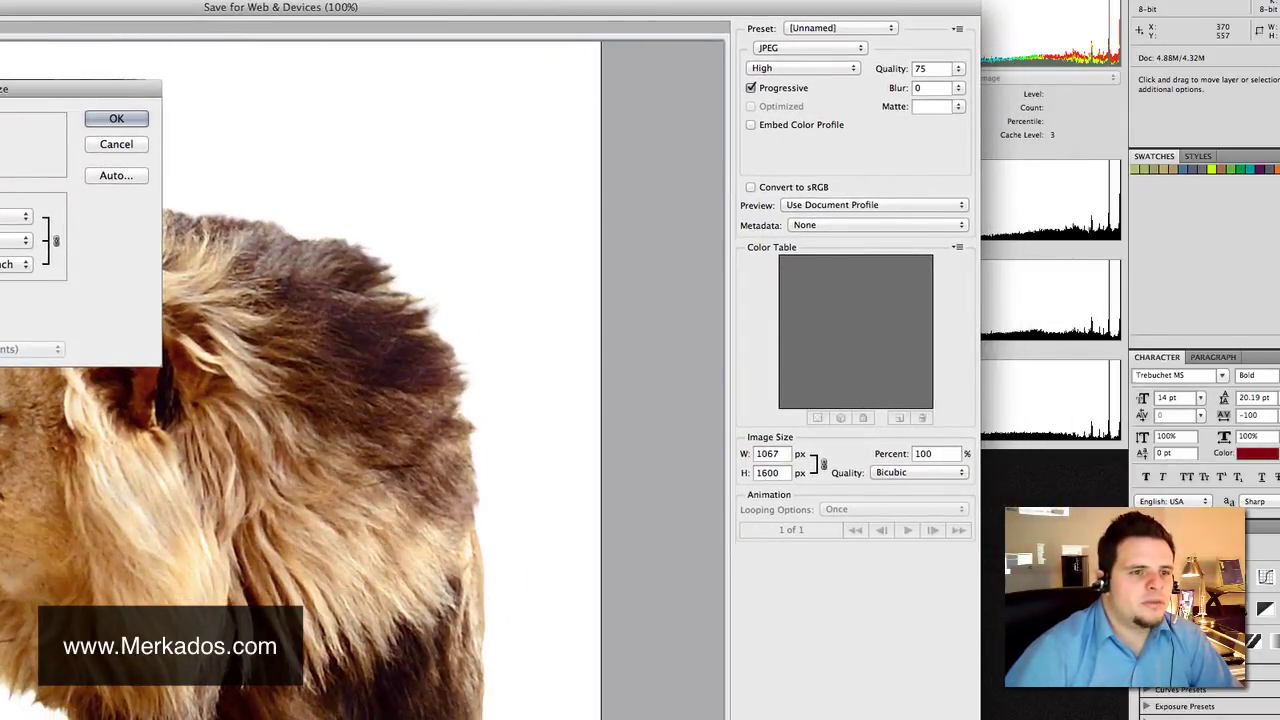
double_click(779, 453)
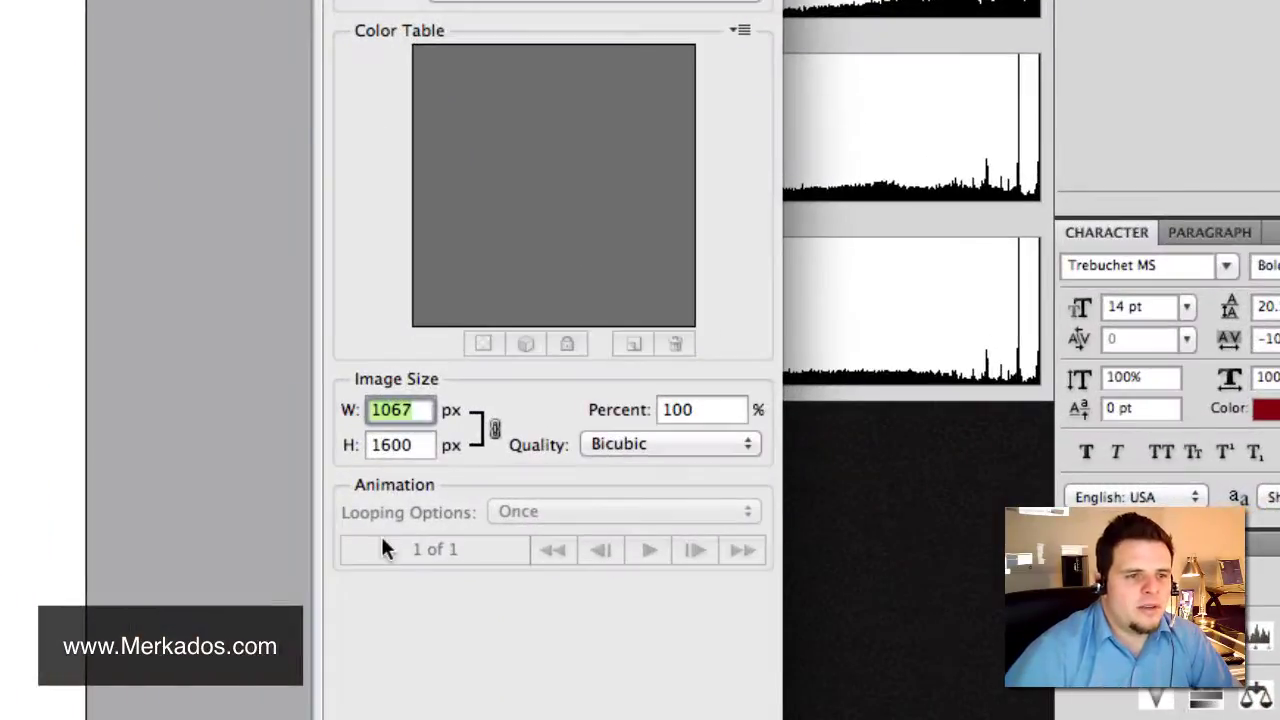
text(400)
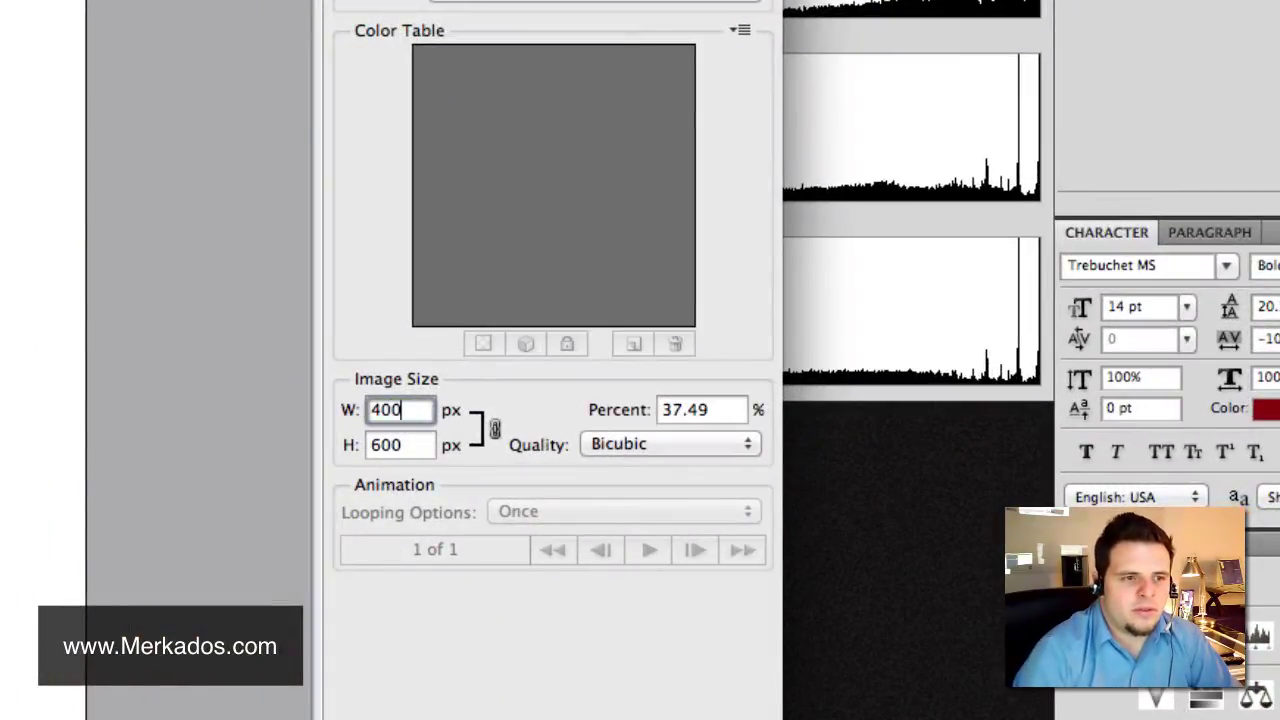
key(Tab)
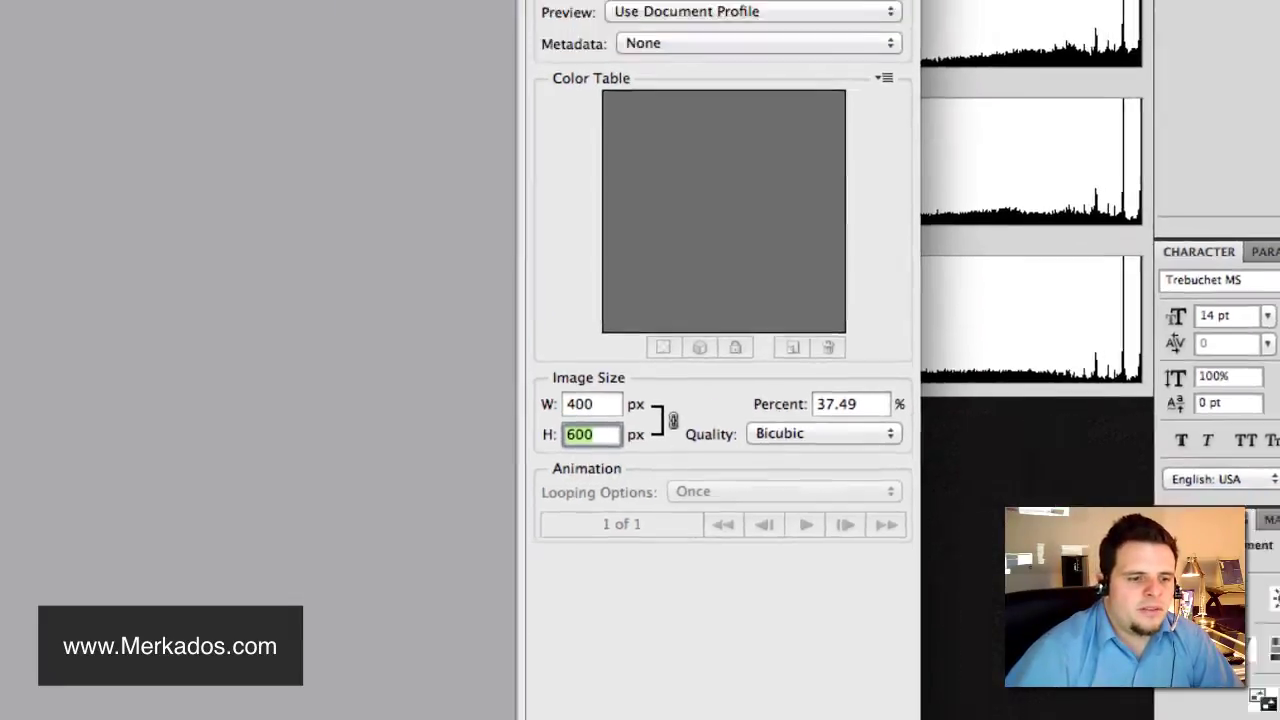
Save the optimized image to the Desktop as low2.jpg.
key(Return)
key(super+d)
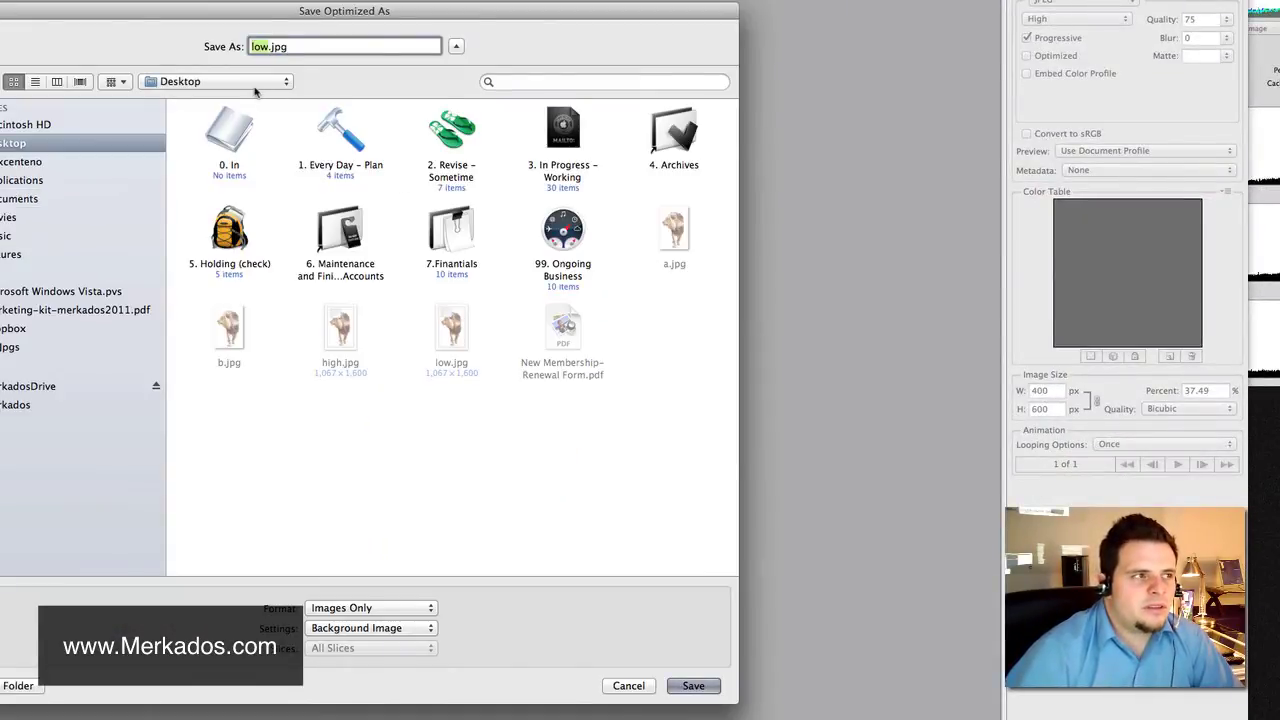
key(Right)
text(2)
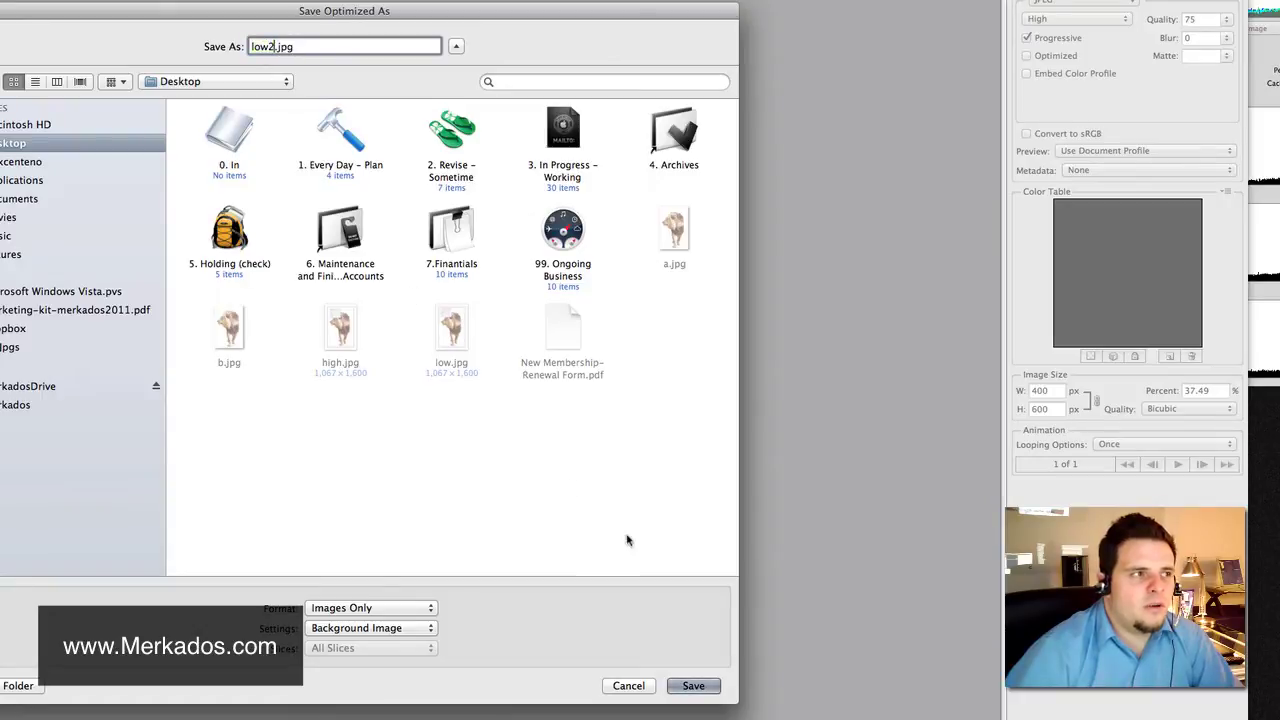
click(693, 685)
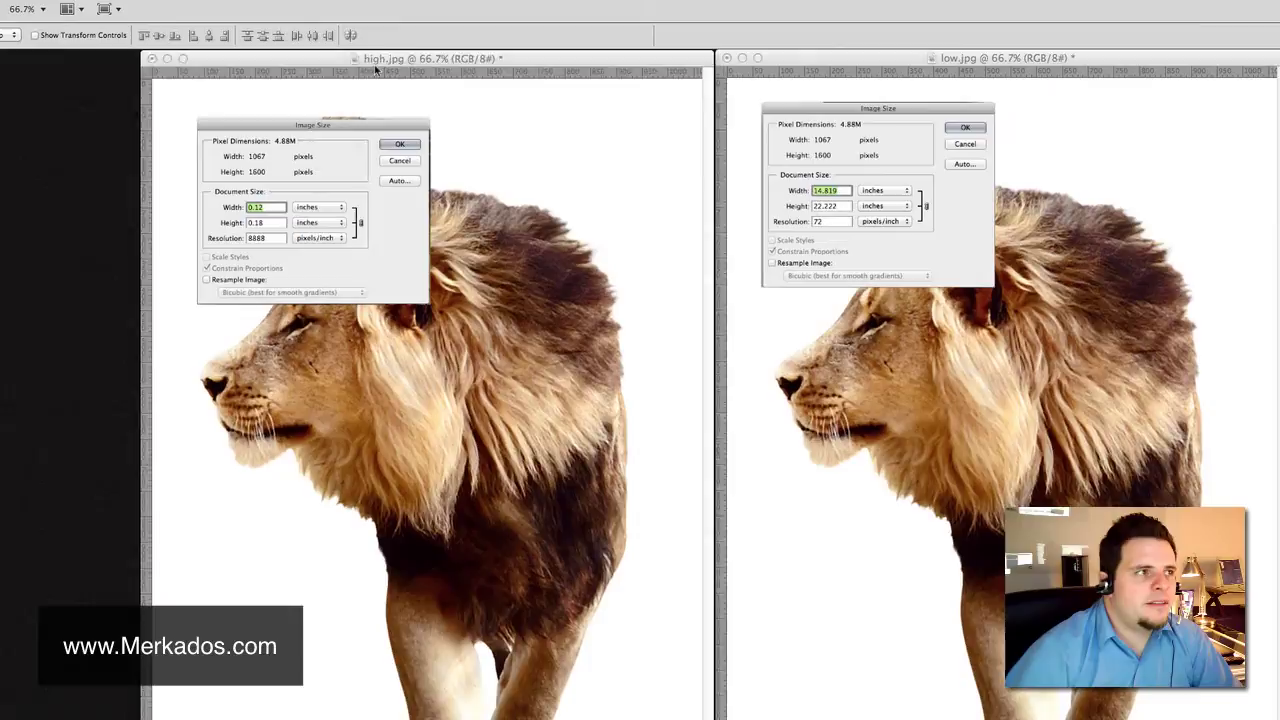
Resize the high.jpg web export to 400 × 600 pixels and save it.
click(376, 66)
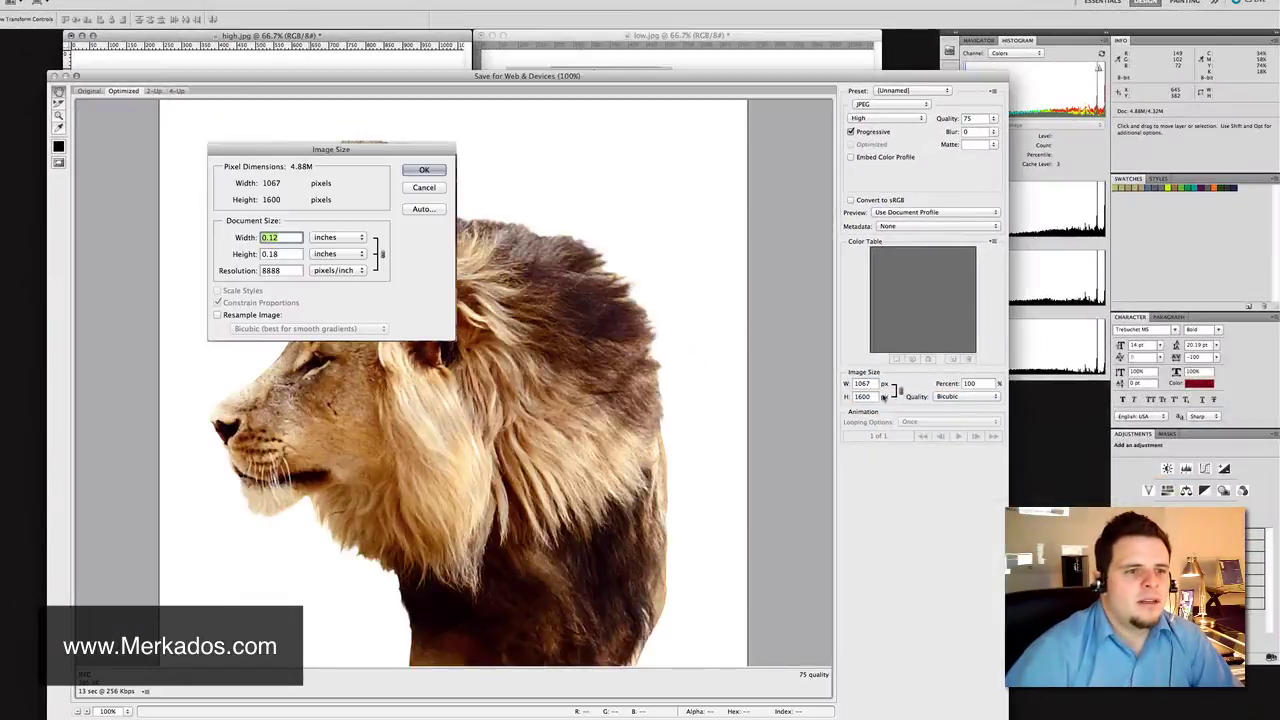
double_click(862, 383)
text(40)
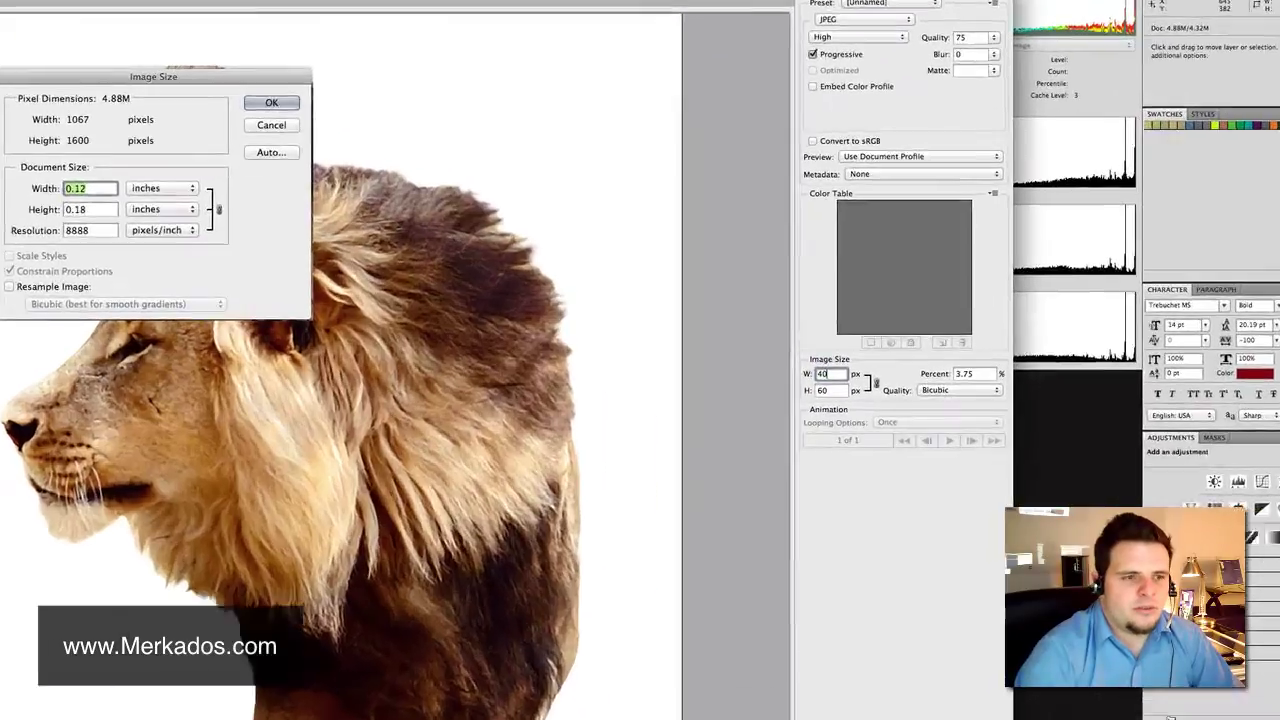
text(0)
key(Tab)
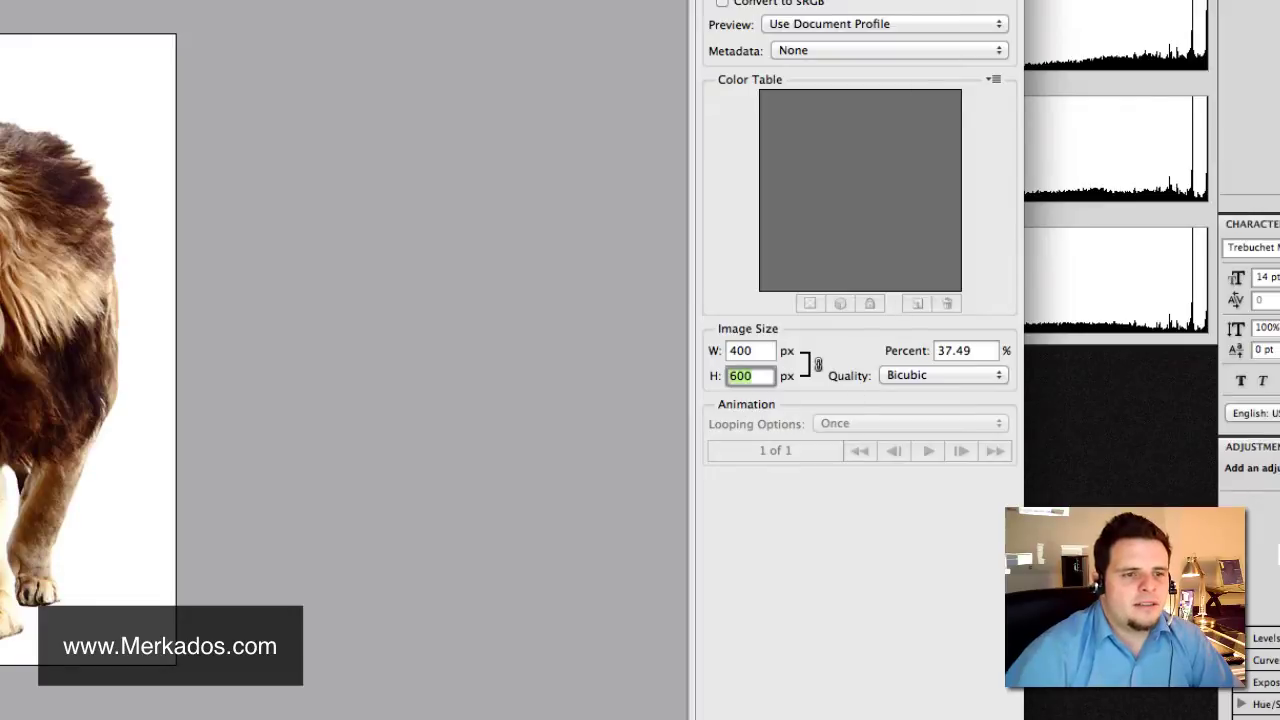
click(563, 709)
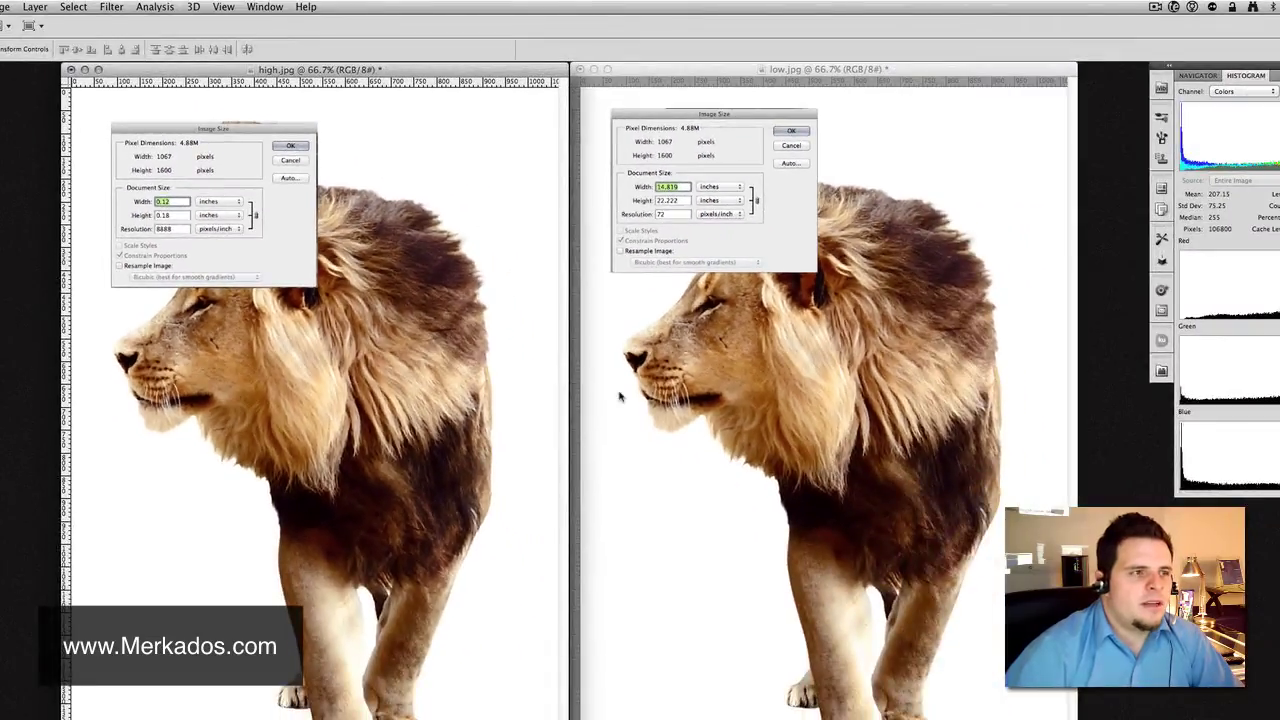
click(619, 397)
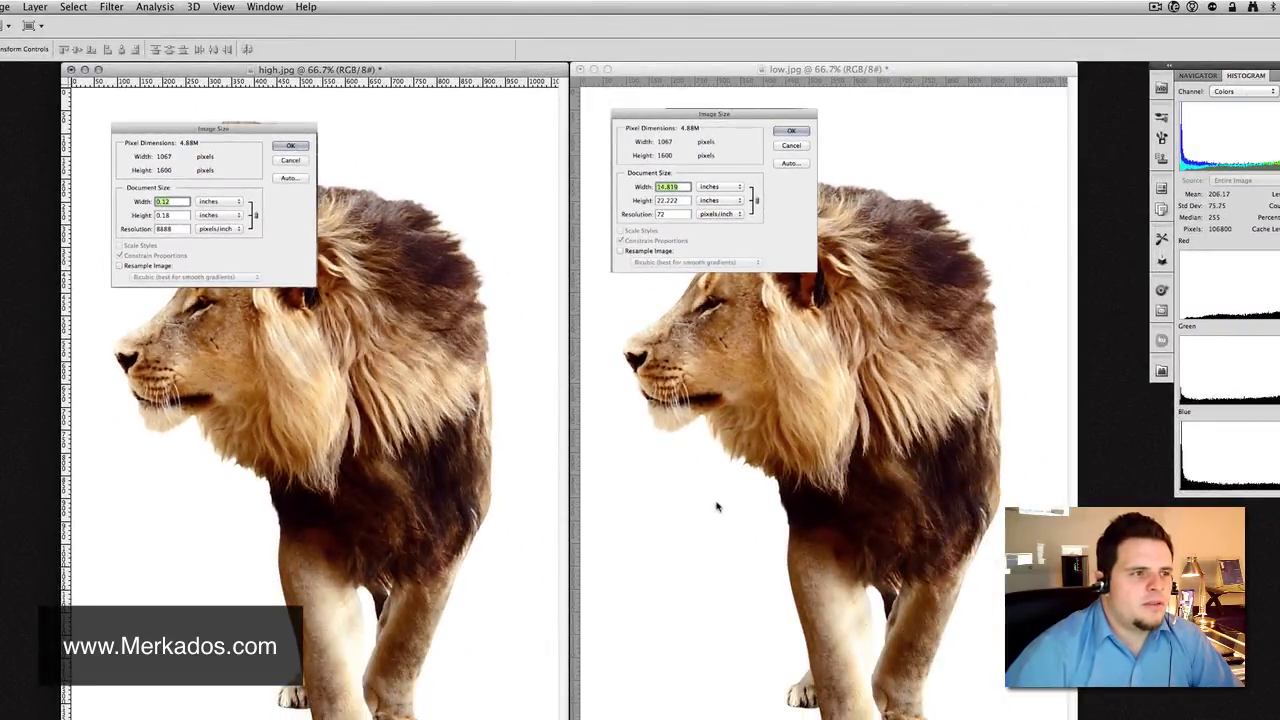
Close low.jpg and high.jpg without saving changes.
key(super+w)
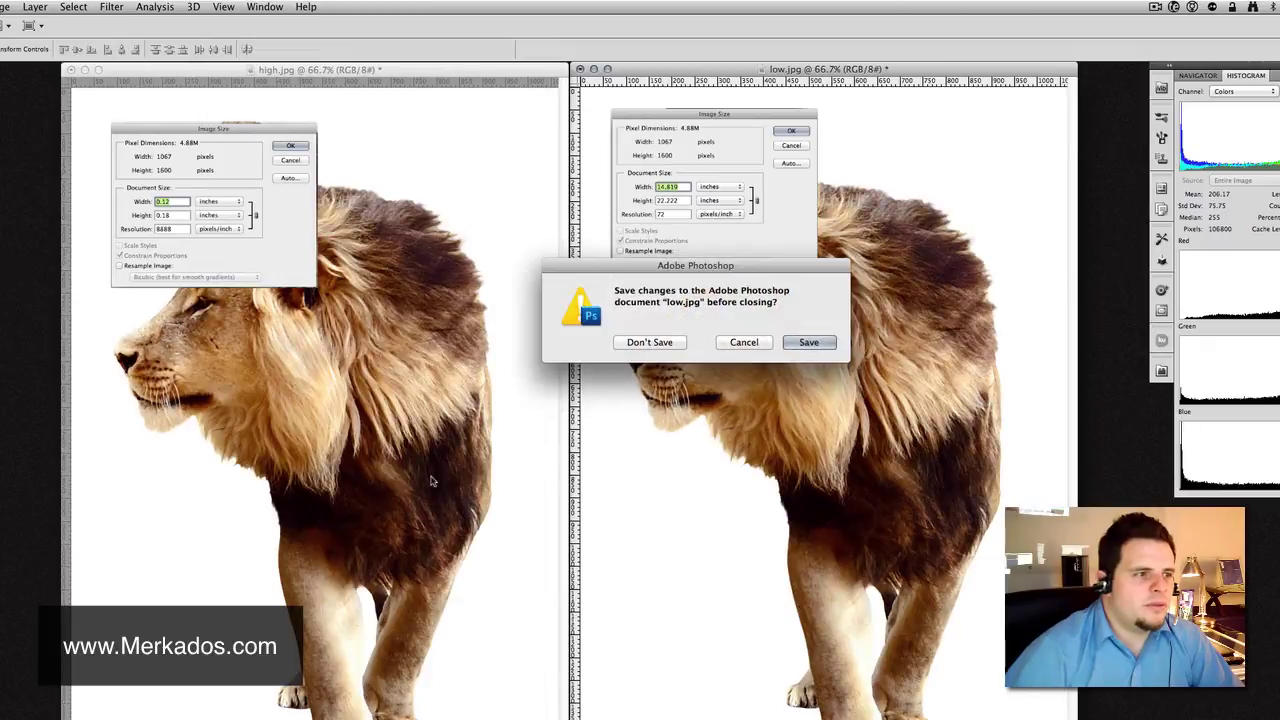
key(super+d)
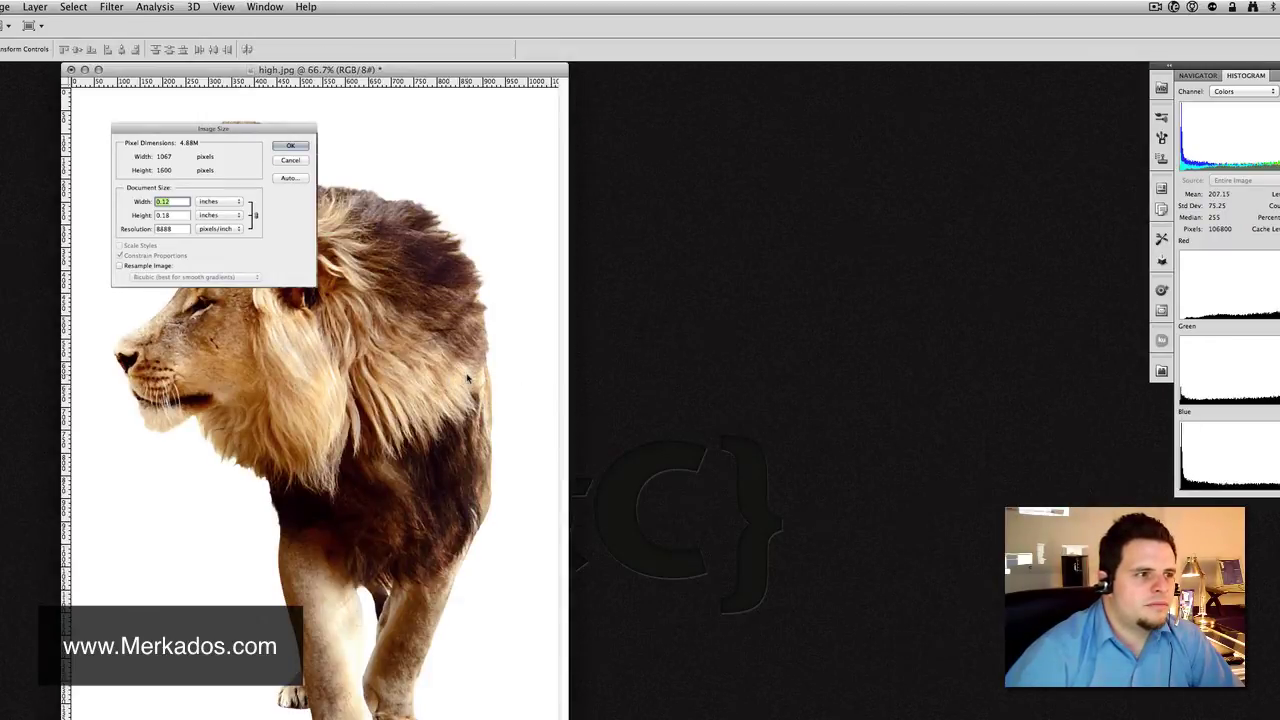
key(super+w)
key(super+d)
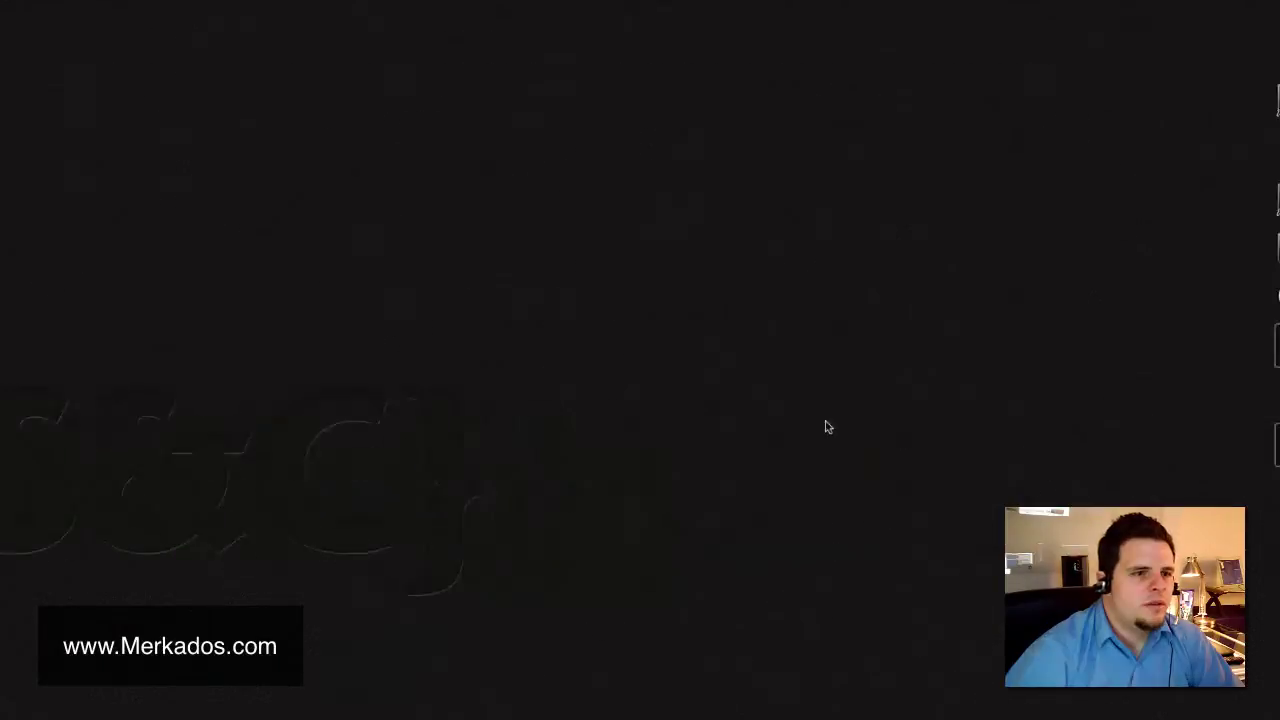
Open high2.jpg and low2.jpg from the Desktop together in Adobe Photoshop CS5.
click(1110, 332)
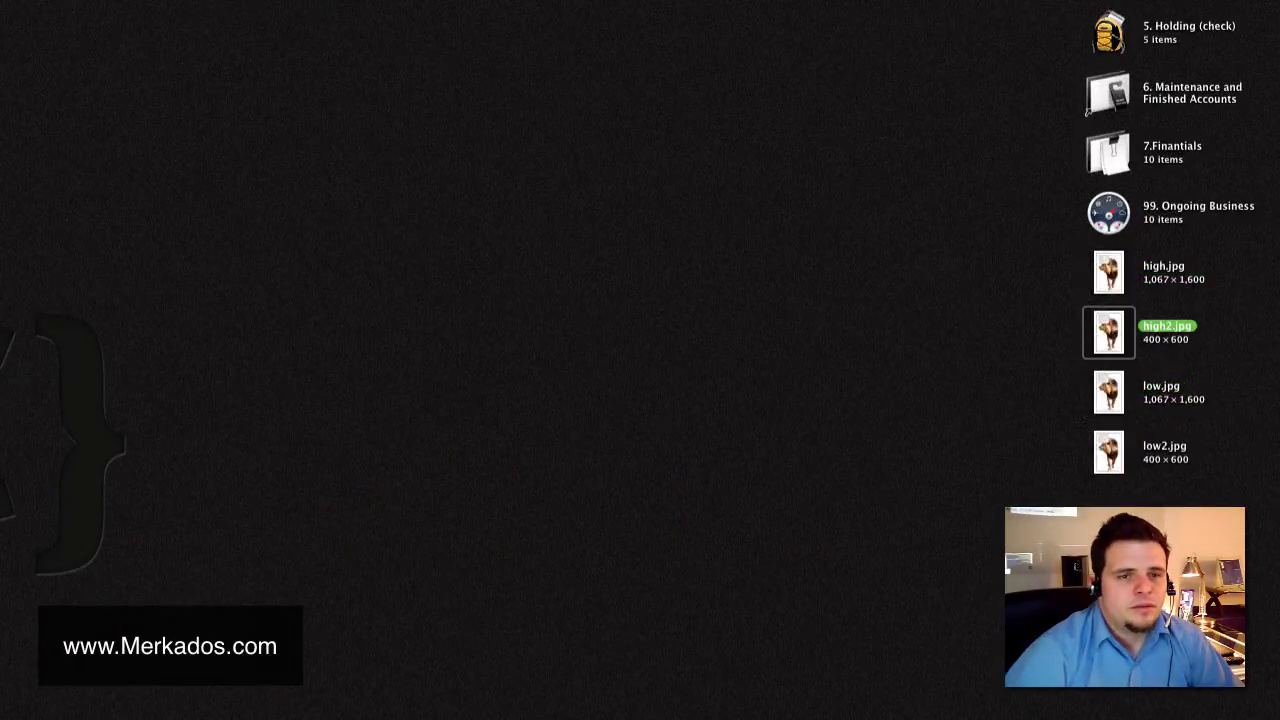
super+click(1108, 452)
right_click(1108, 455)
mouse_move(900, 516)
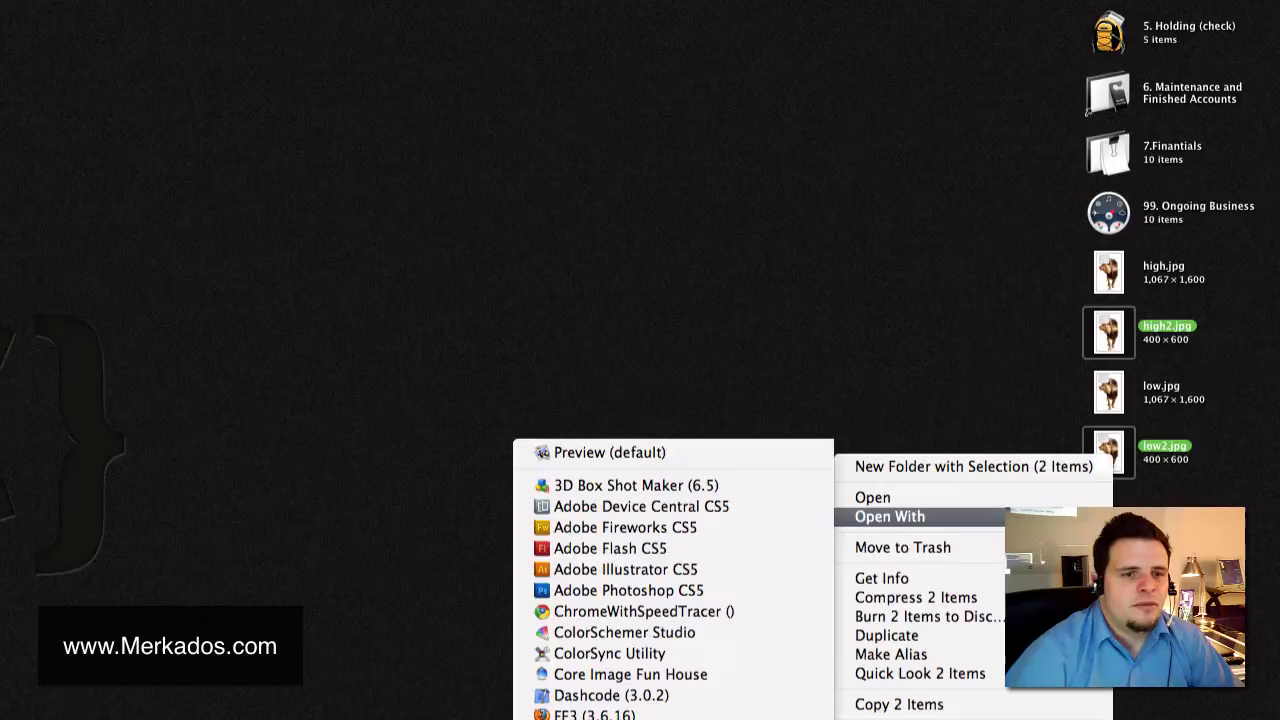
click(587, 586)
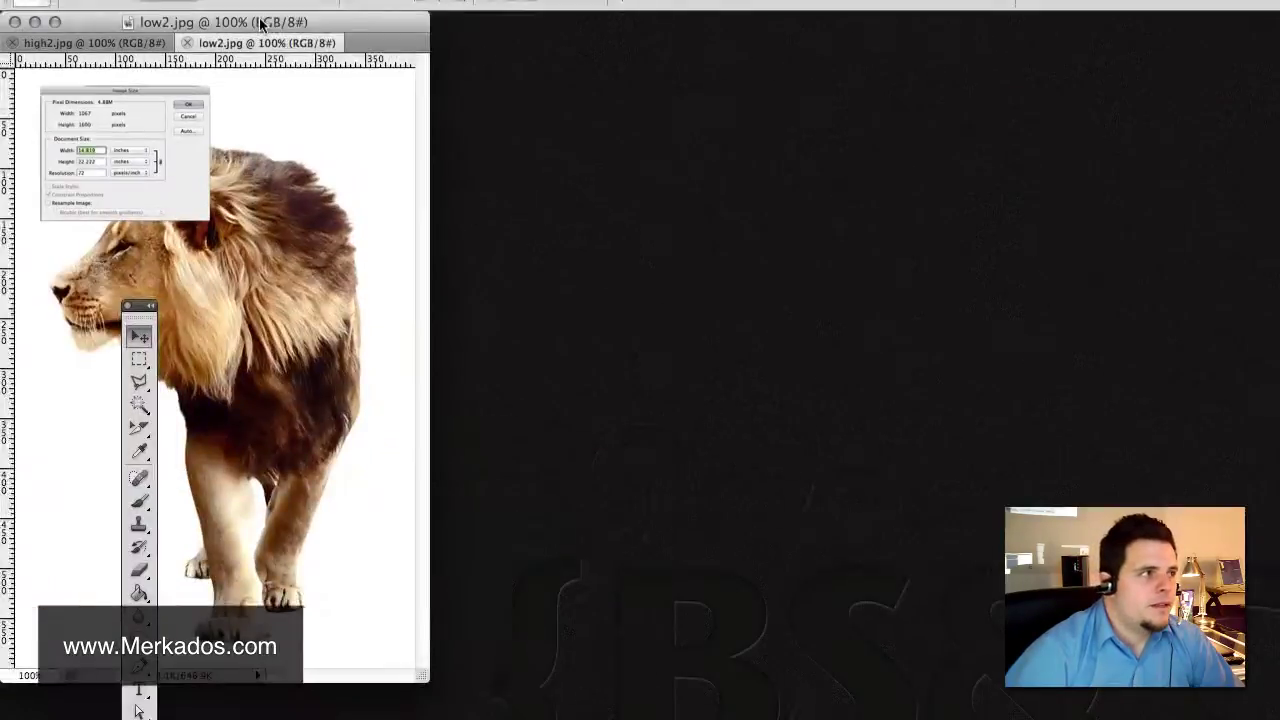
Check low2.jpg's Image Size: 72 pixels/inch, then dismiss unchanged.
drag(259, 22, 1165, 250)
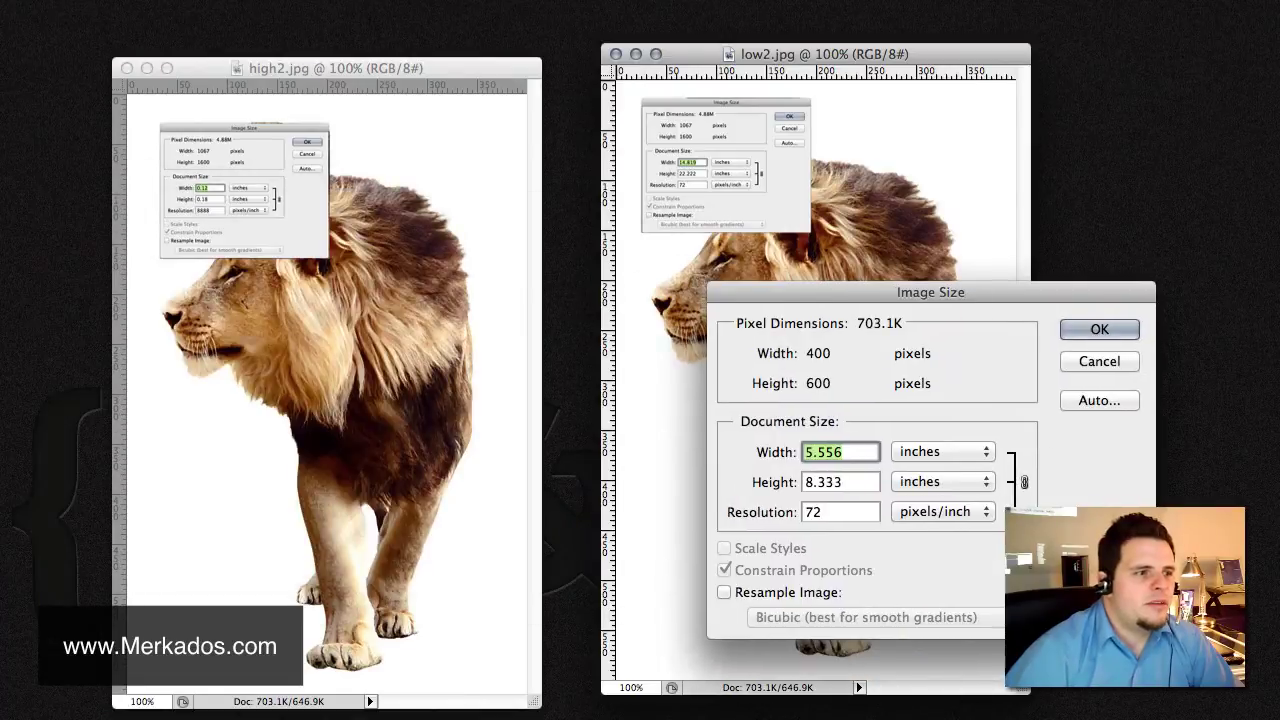
double_click(834, 512)
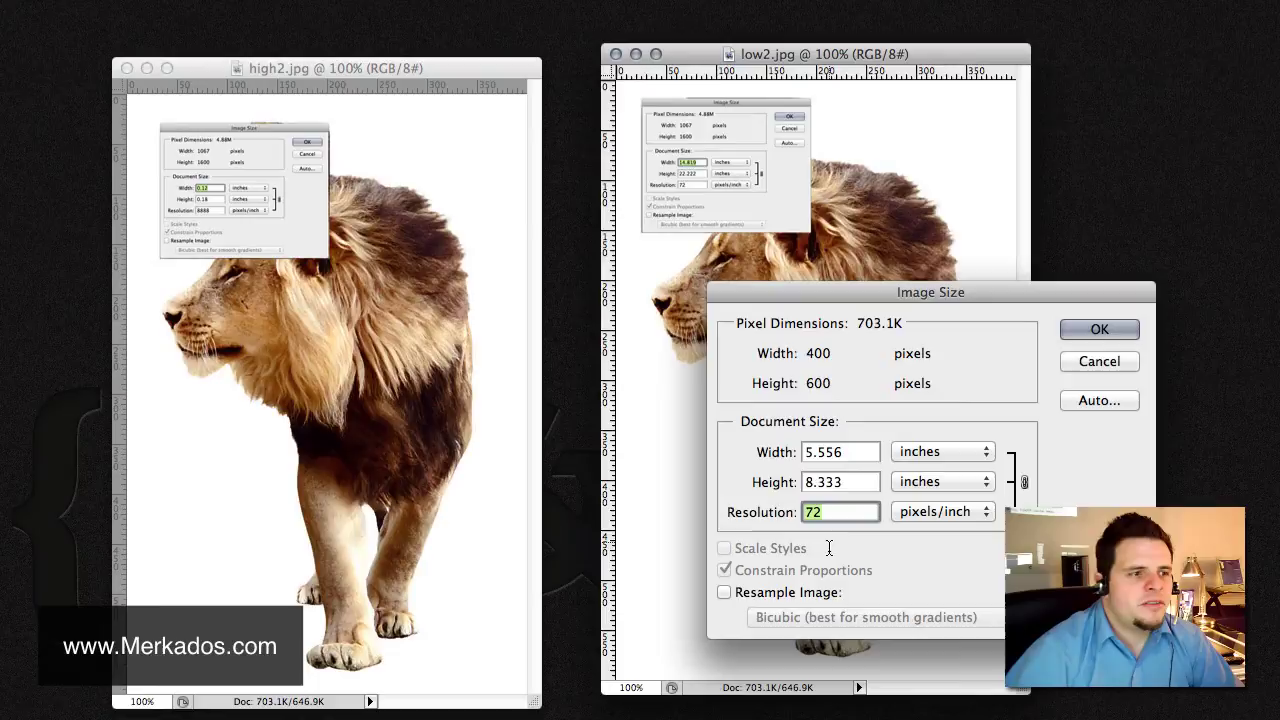
click(1088, 334)
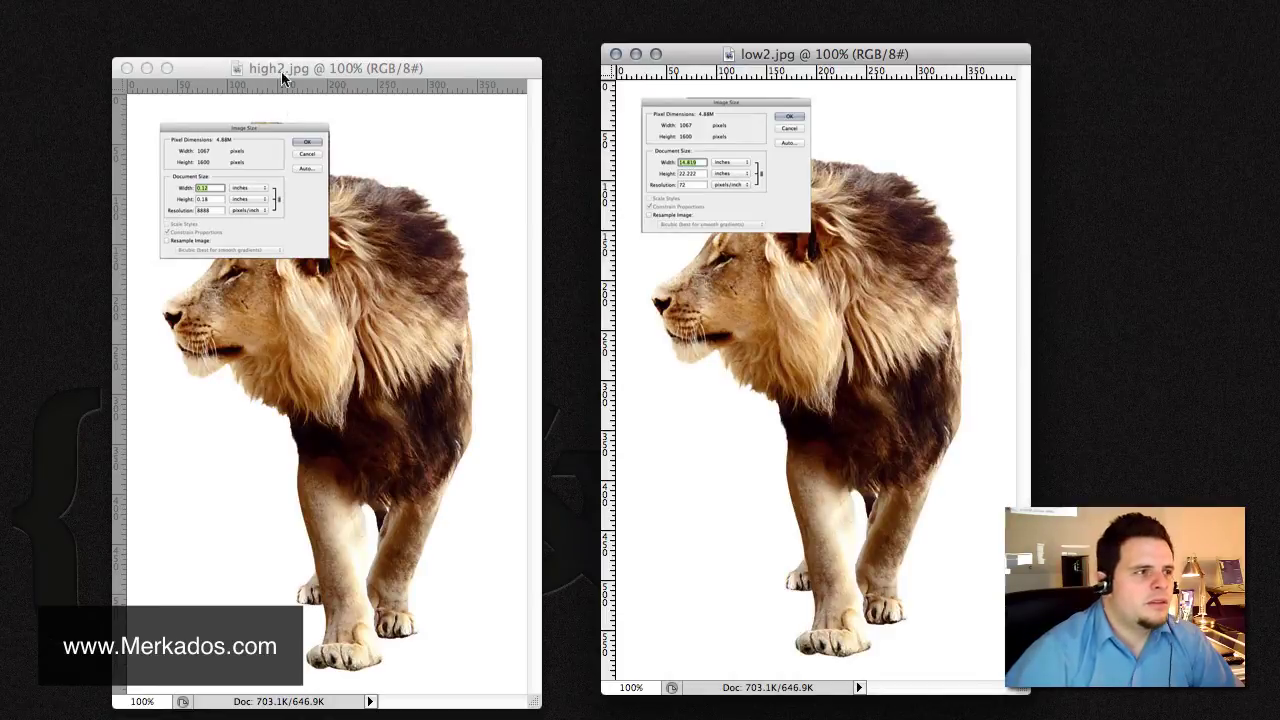
Open Image Size for high2.jpg and select its Resolution value.
drag(285, 65, 285, 67)
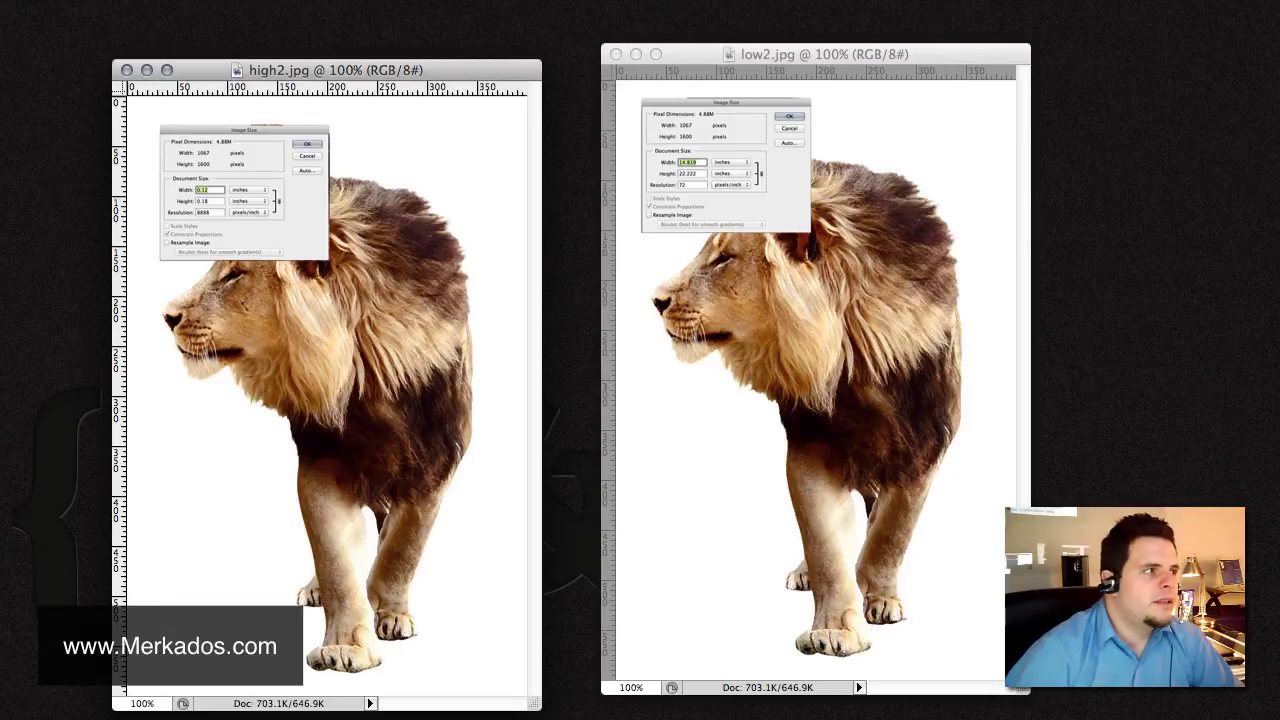
key(super+alt+i)
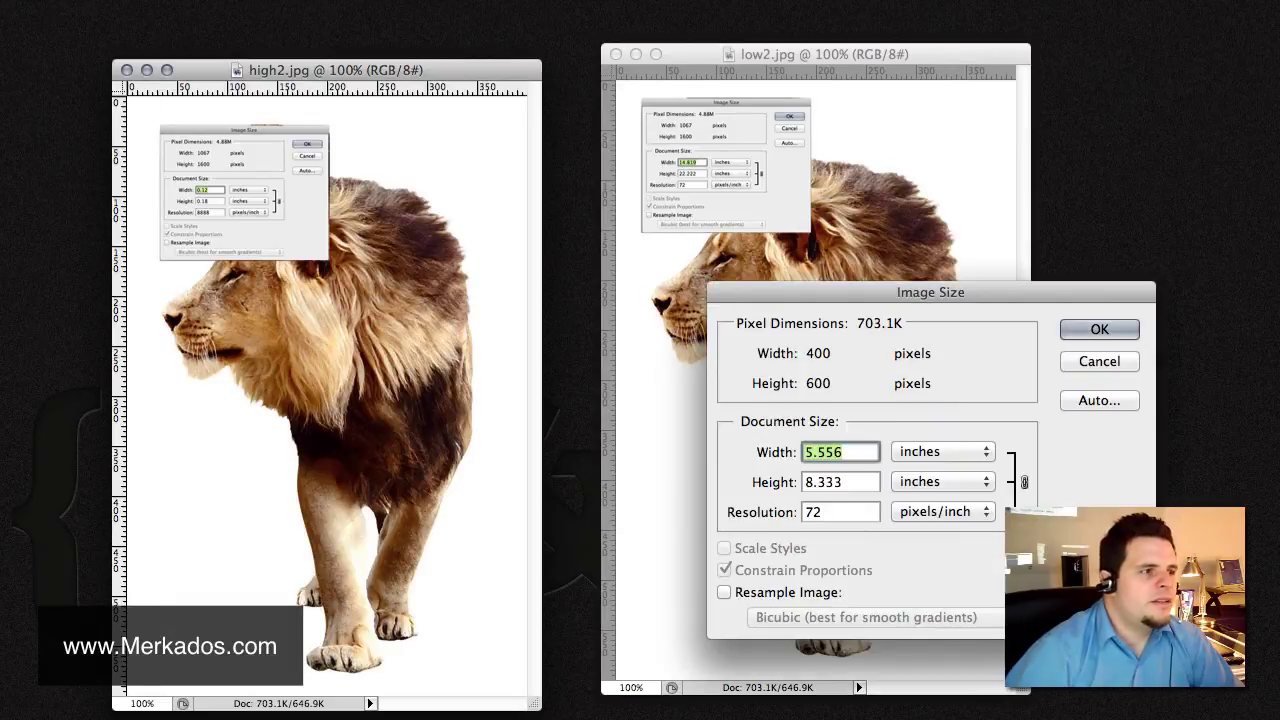
drag(814, 288, 241, 392)
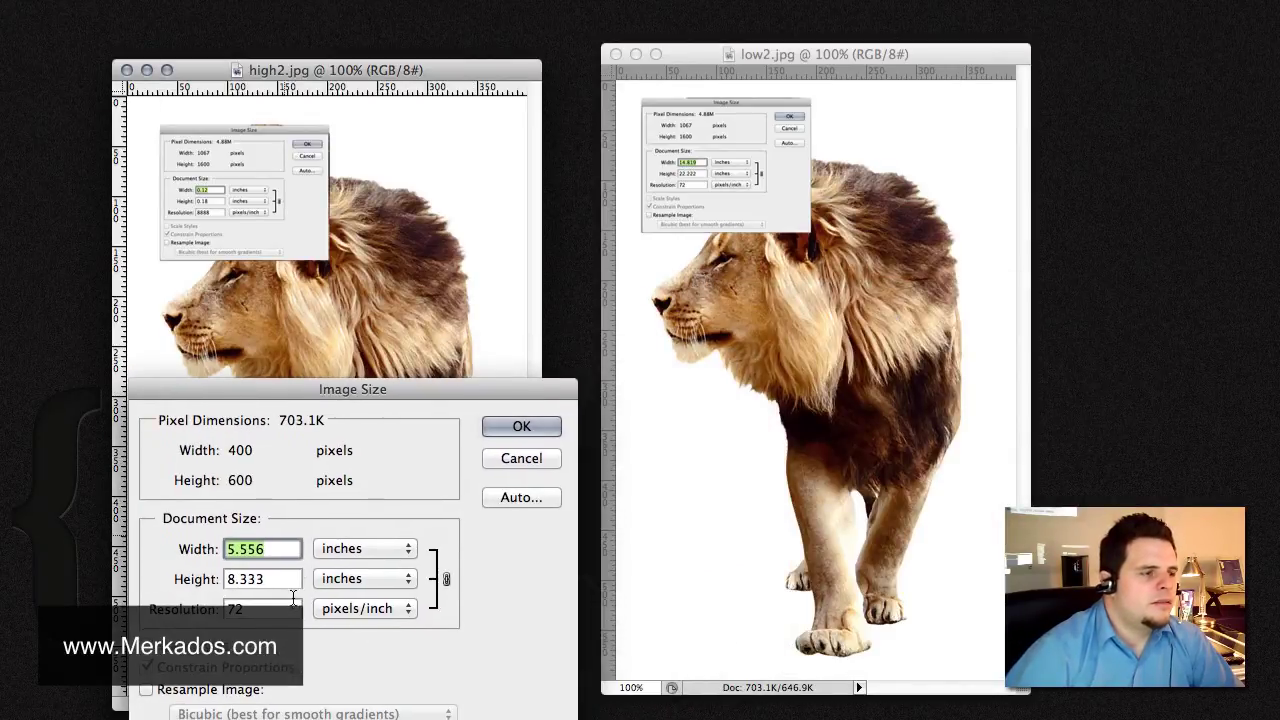
click(190, 600)
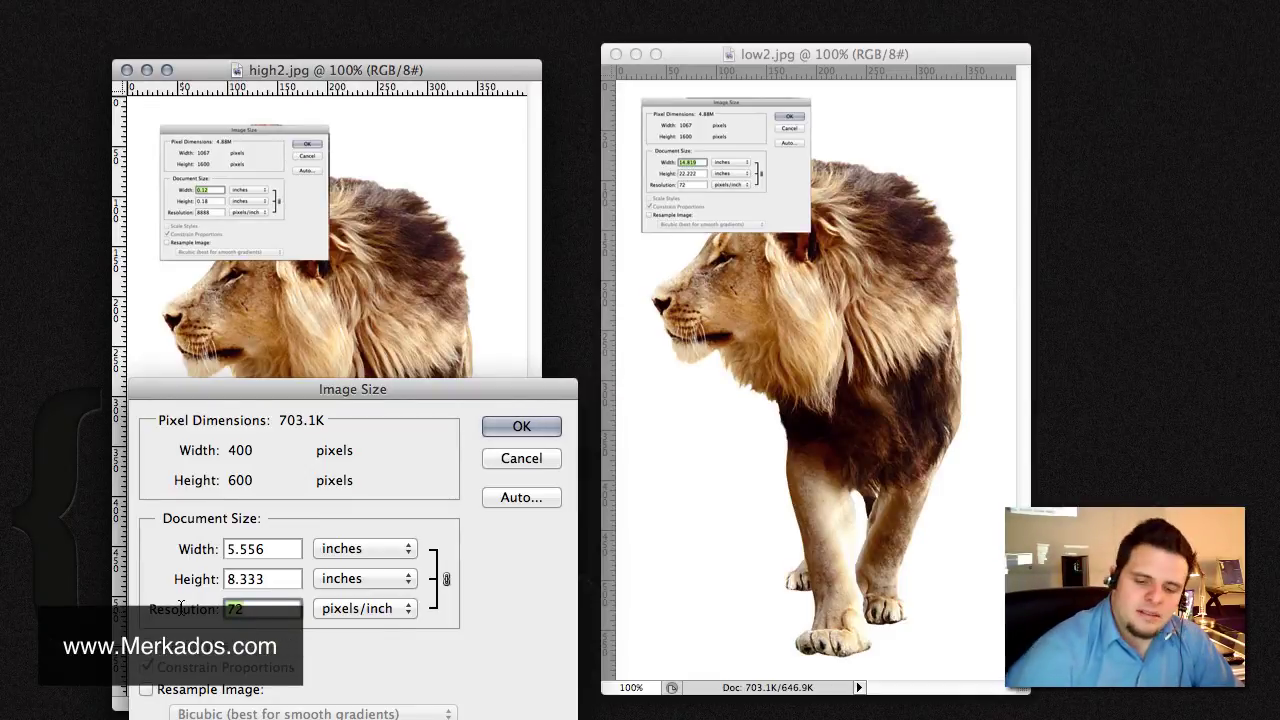
Set high2.jpg's resolution to 8888 pixels/inch.
text(88)
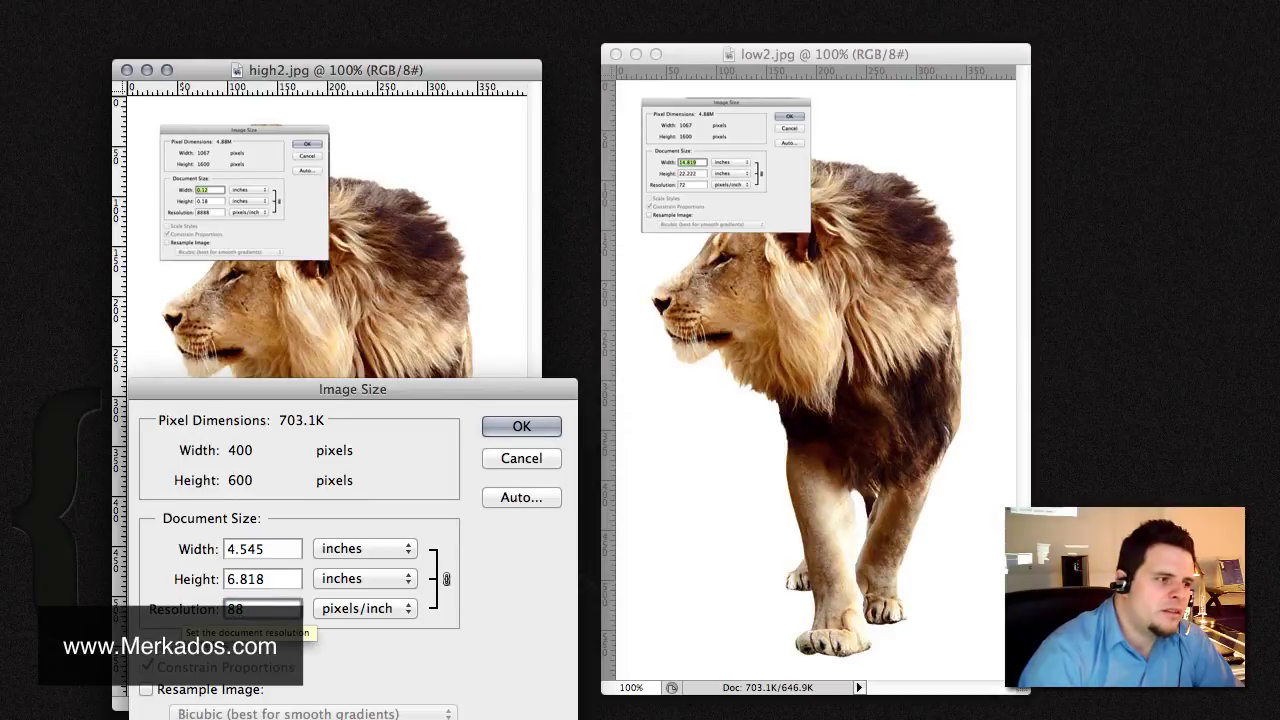
text(88)
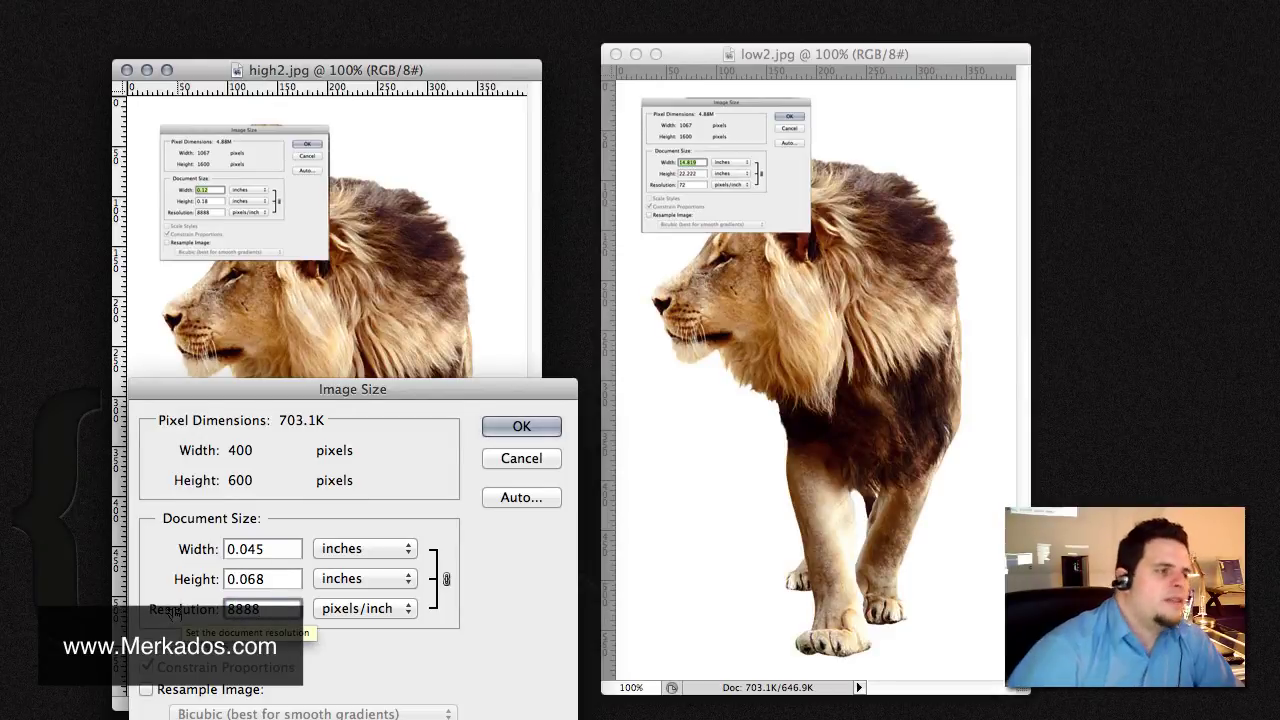
key(Return)
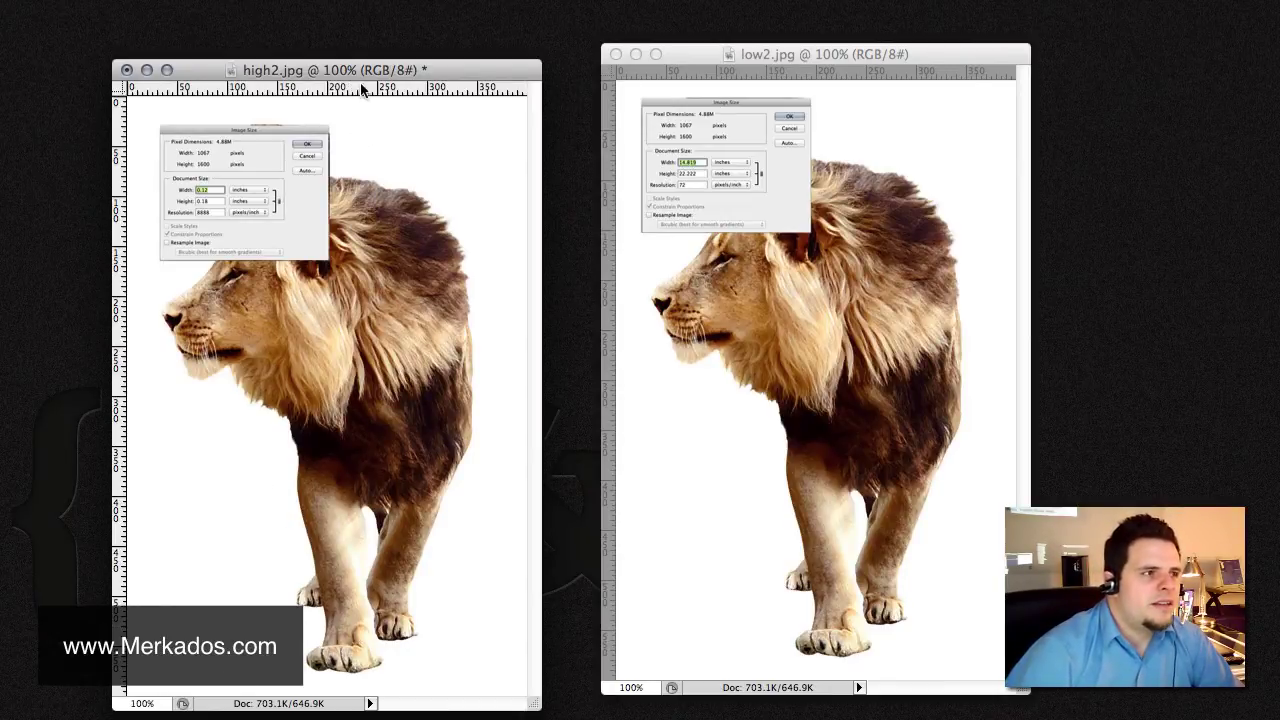
drag(366, 68, 366, 49)
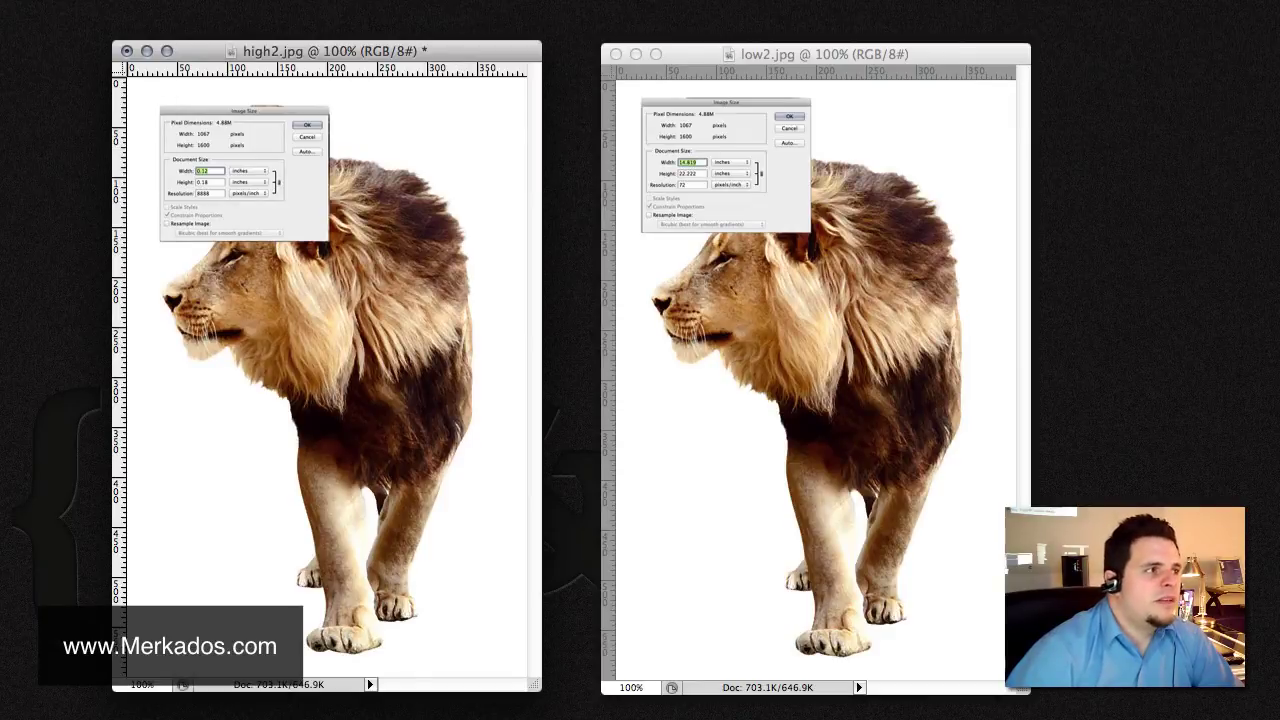
Set high2.jpg's resolution back to 72 pixels/inch.
key(super+alt+i)
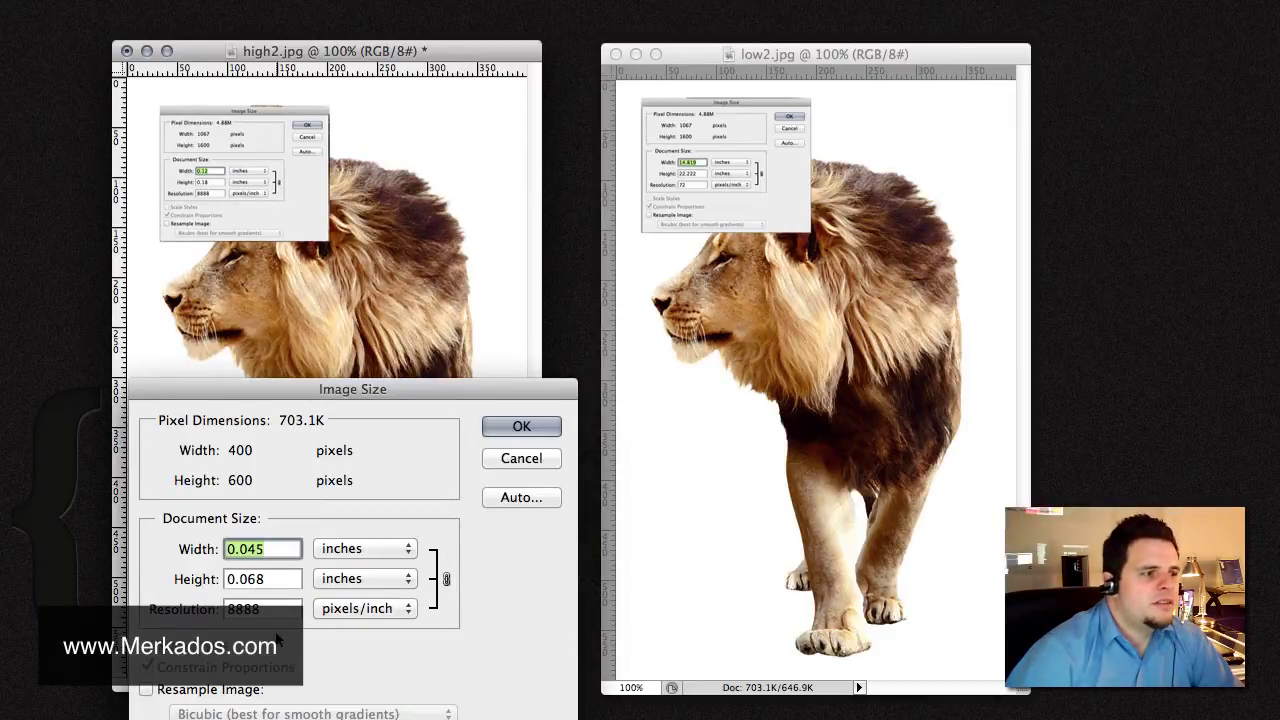
double_click(255, 608)
text(72)
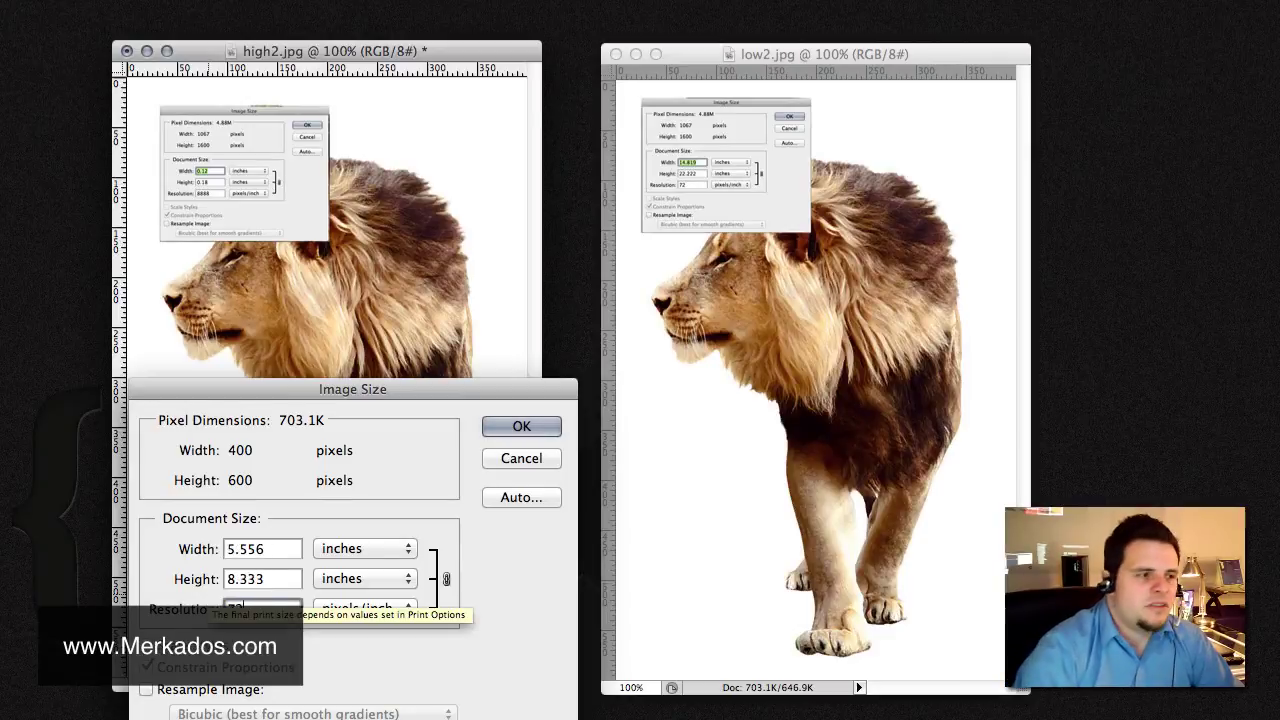
click(521, 426)
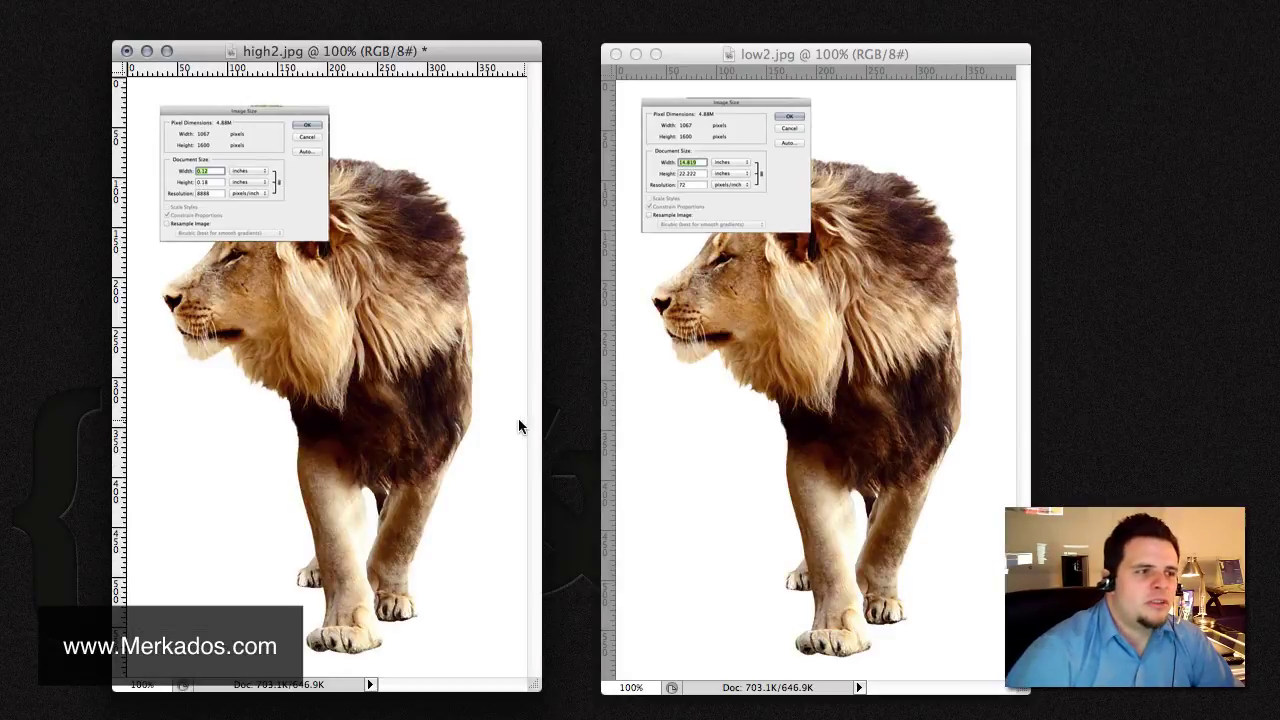